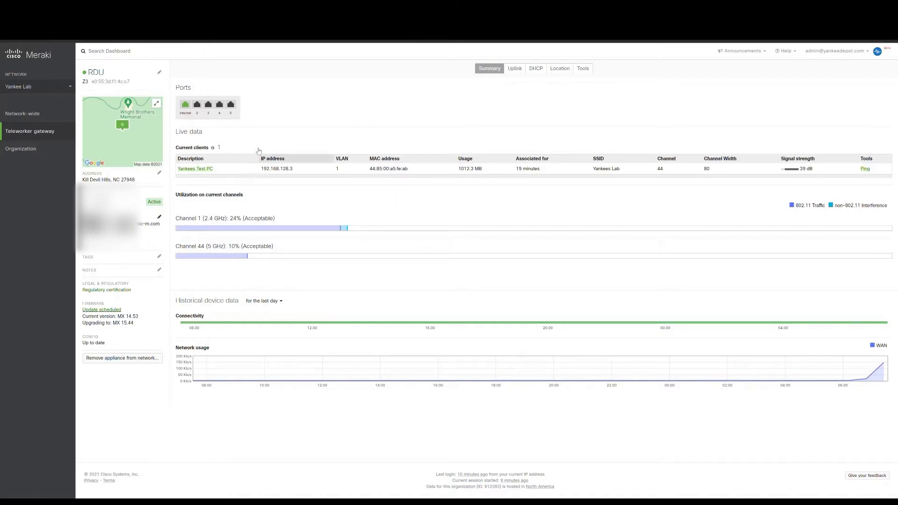
Step: Open the RDU appliance's uplink details and review the latency history for connectivity to 8.8.8.8
{"action": "mouse_move", "coordinate": [200, 109]}
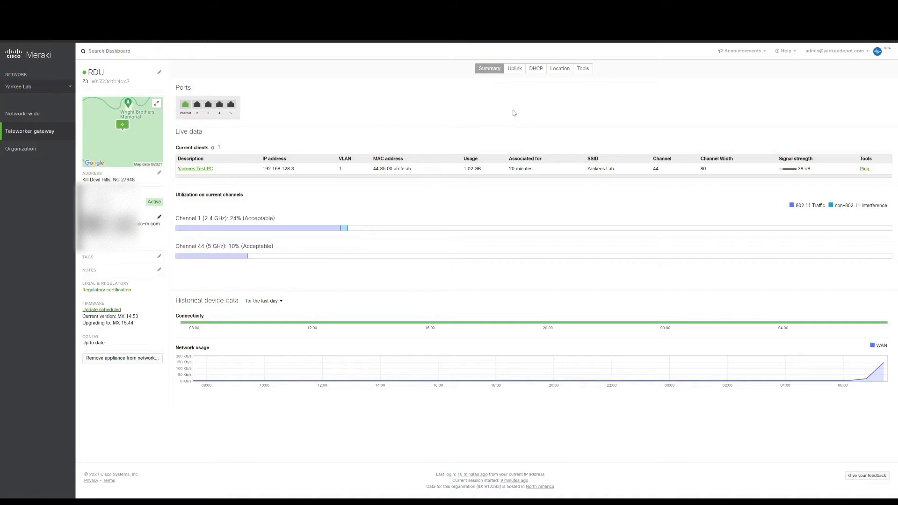
{"action": "left_click", "coordinate": [515, 69]}
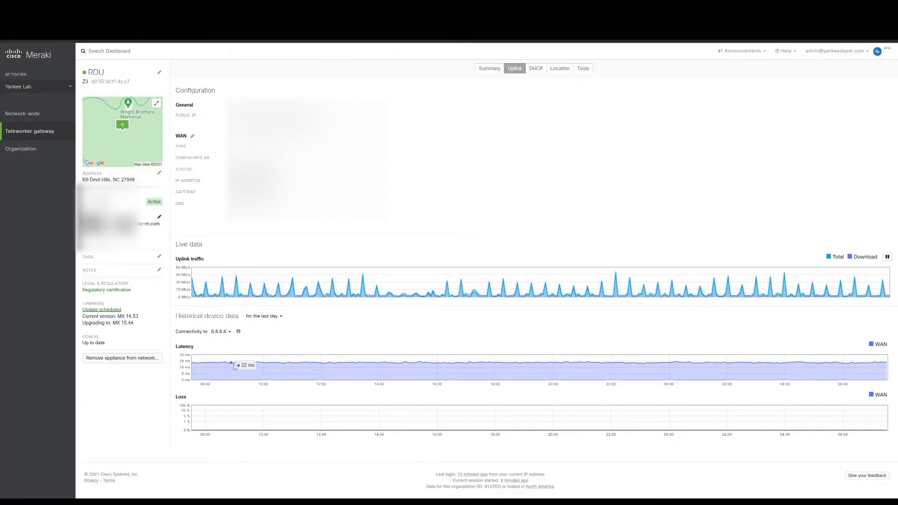
{"action": "left_click", "coordinate": [230, 333]}
{"action": "left_click", "coordinate": [307, 342]}
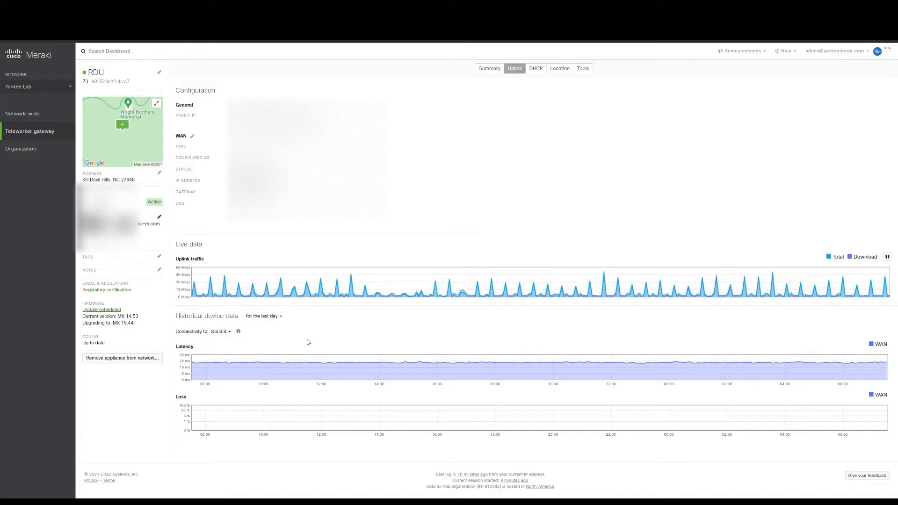
{"action": "mouse_move", "coordinate": [264, 359]}
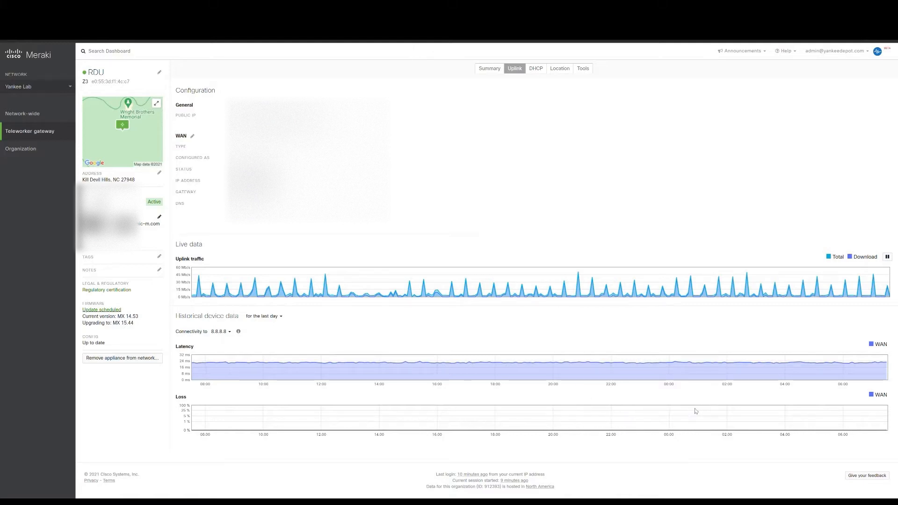
Step: Show the historical device data for the last week and inspect the spikes in the Loss graph
{"action": "left_click", "coordinate": [282, 316]}
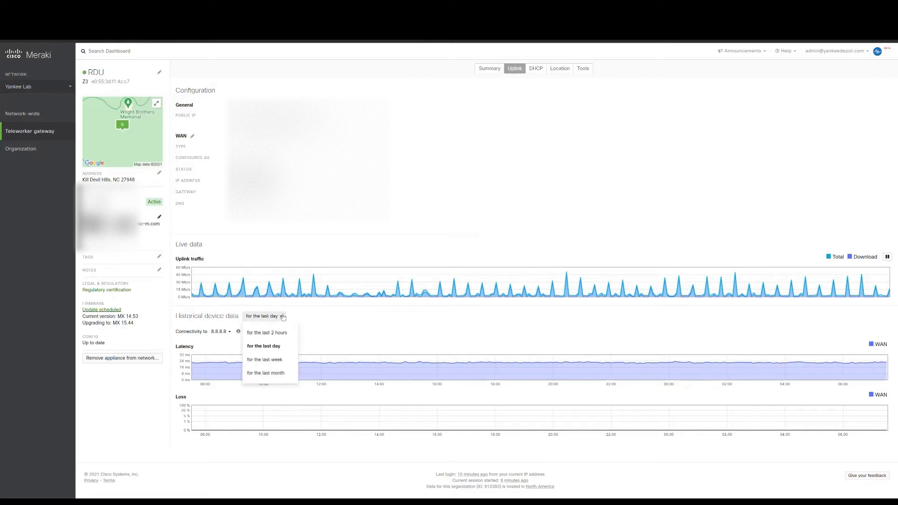
{"action": "left_click", "coordinate": [278, 360]}
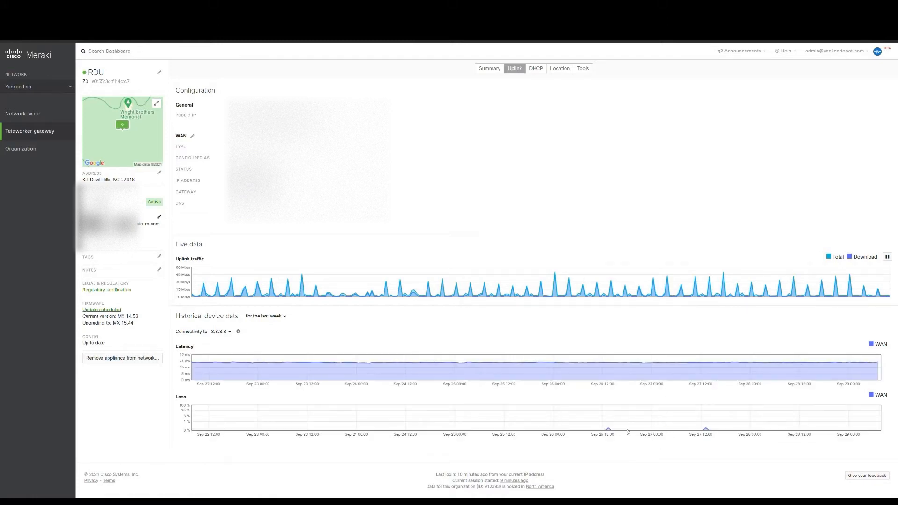
{"action": "mouse_move", "coordinate": [608, 428]}
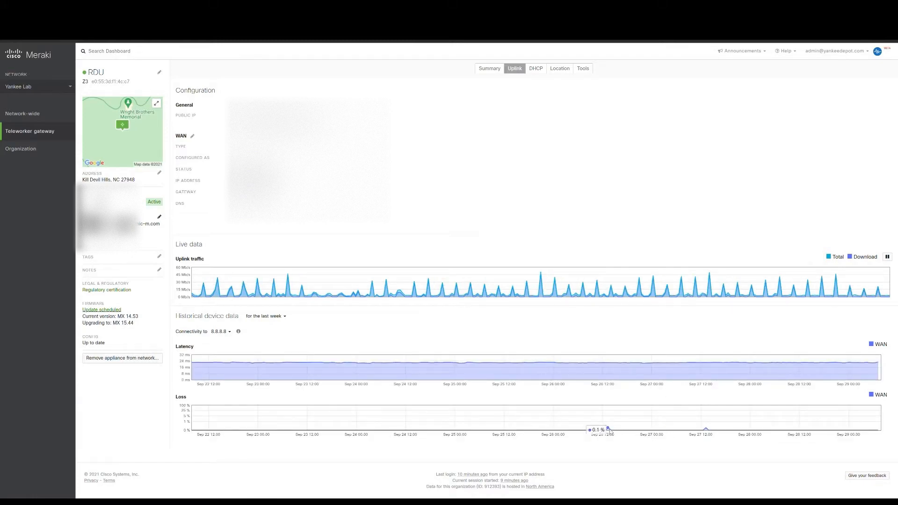
{"action": "mouse_move", "coordinate": [706, 428]}
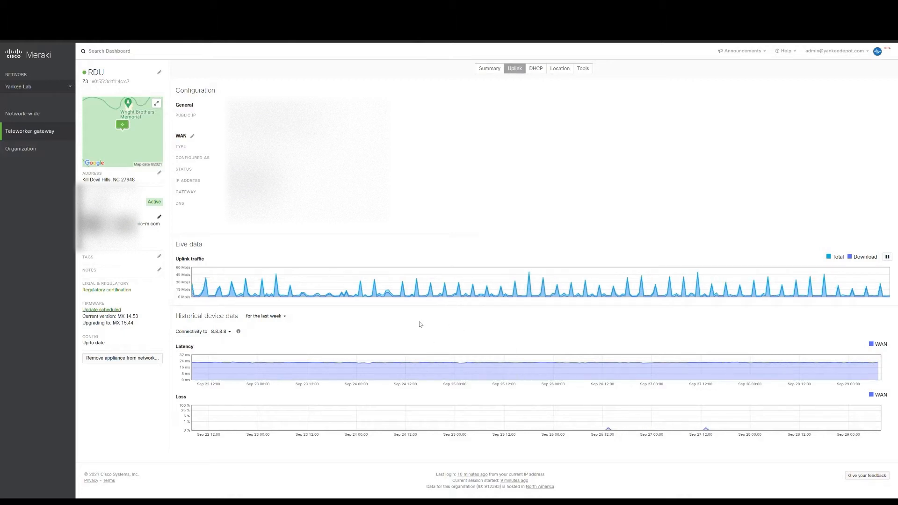
Step: Review the IP address in the appliance's DHCP lease list, and view the appliance's location on the map
{"action": "left_click", "coordinate": [535, 70]}
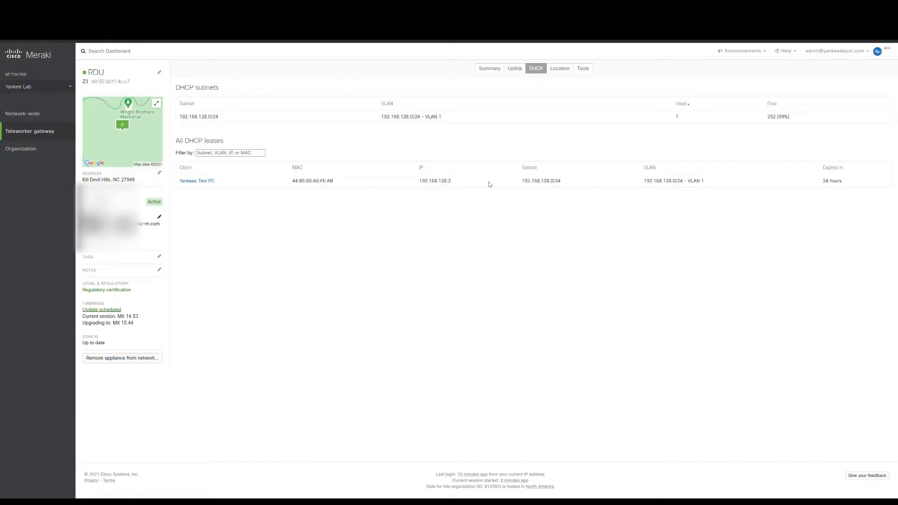
{"action": "left_click_drag", "start_coordinate": [419, 182], "coordinate": [457, 180]}
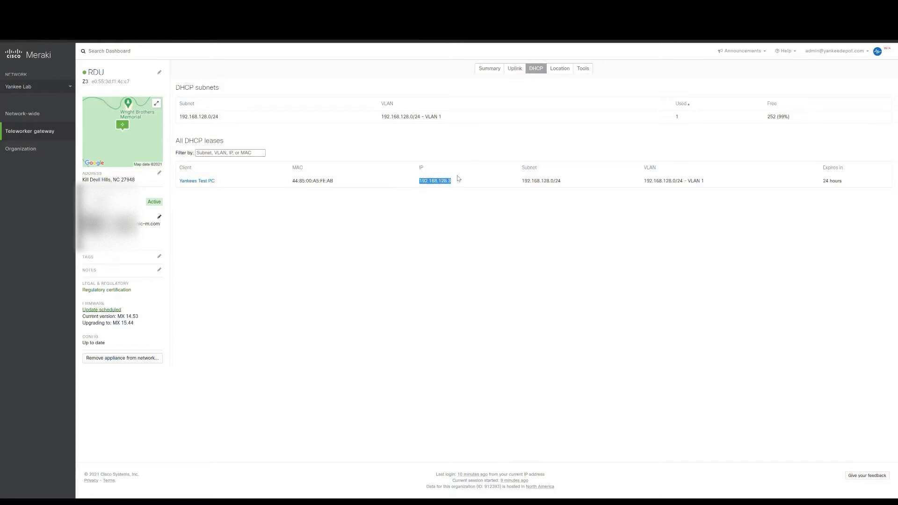
{"action": "left_click", "coordinate": [479, 223]}
{"action": "left_click", "coordinate": [558, 70]}
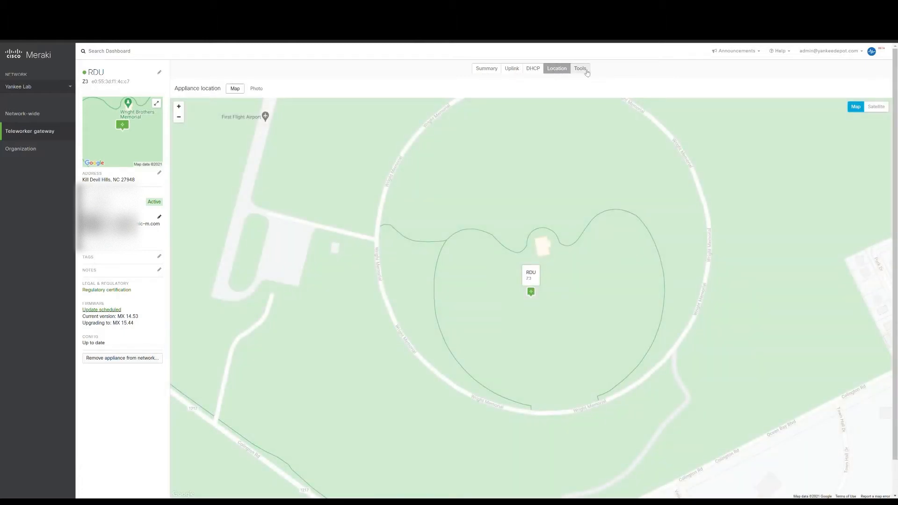
Step: Run a DNS lookup for canireachthe.net against DNS server 8.8.8.8 from the appliance's diagnostic tools
{"action": "left_click", "coordinate": [580, 69]}
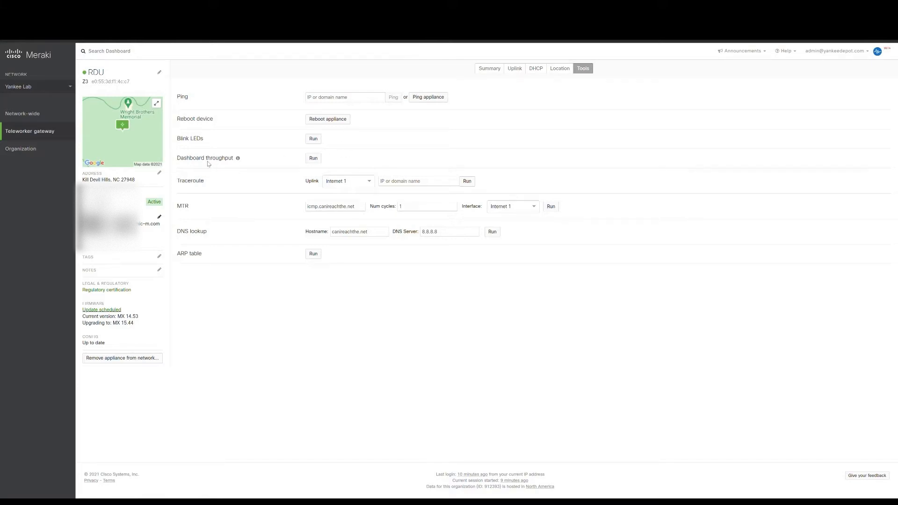
{"action": "mouse_move", "coordinate": [238, 159]}
{"action": "left_click", "coordinate": [491, 232]}
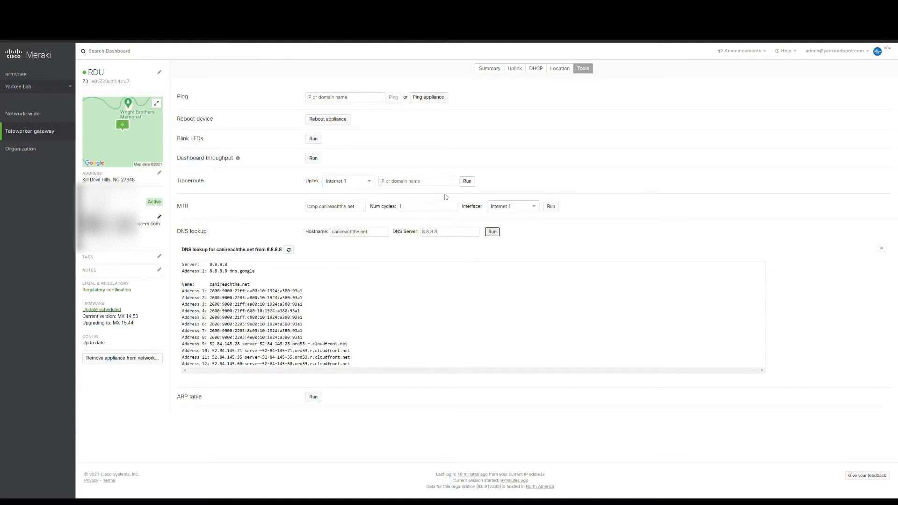
Step: Run an MTR to icmp.canireachthe.net for 1 cycle over Internet 1 and review the hops it returns
{"action": "left_click", "coordinate": [551, 206]}
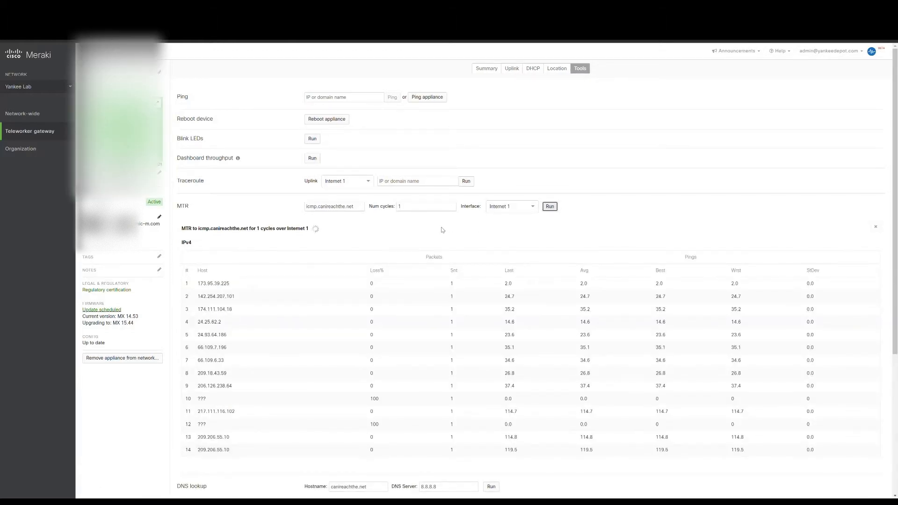
{"action": "scroll", "coordinate": [443, 233], "scroll_direction": "down", "scroll_amount": 2}
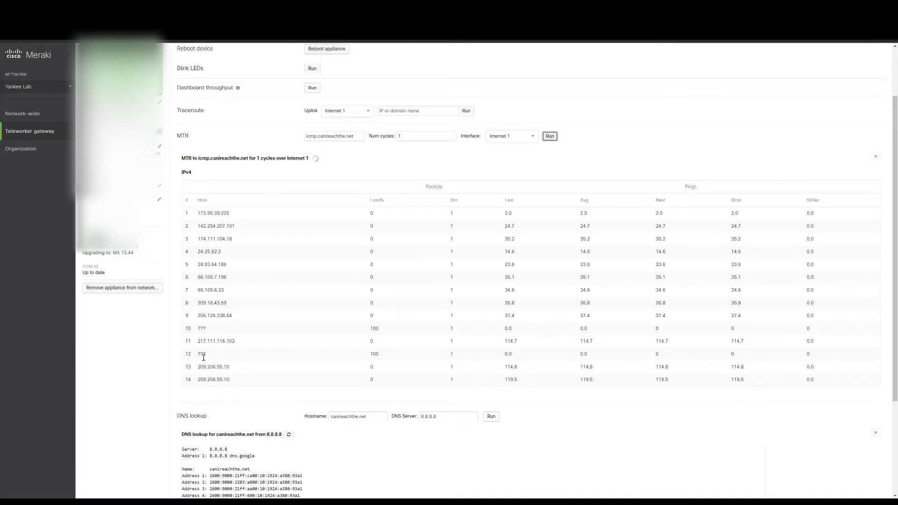
{"action": "left_click_drag", "start_coordinate": [209, 355], "coordinate": [201, 356]}
{"action": "left_click", "coordinate": [203, 333]}
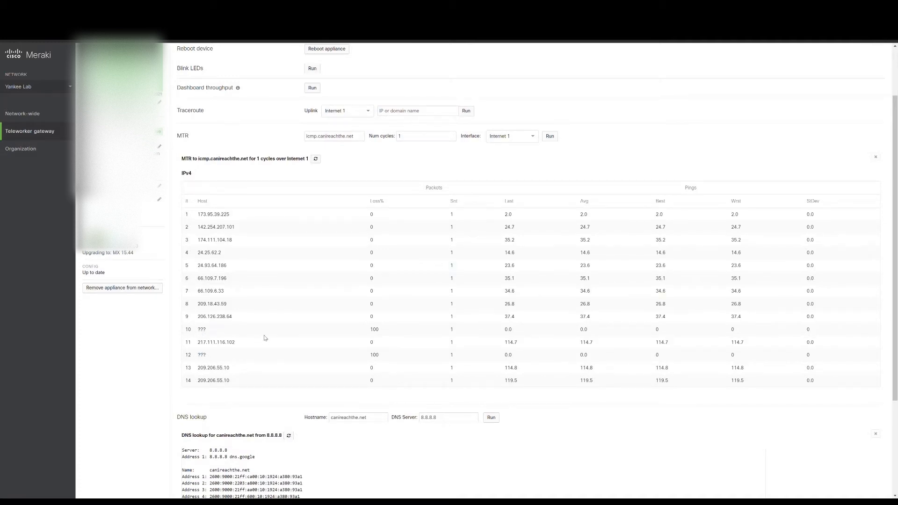
{"action": "scroll", "coordinate": [334, 309], "scroll_direction": "down", "scroll_amount": 4}
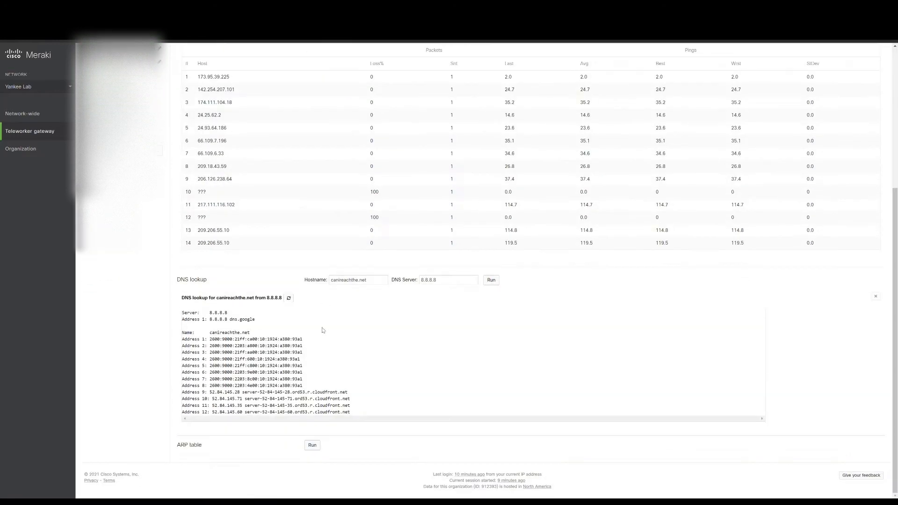
{"action": "scroll", "coordinate": [332, 322], "scroll_direction": "up", "scroll_amount": 6}
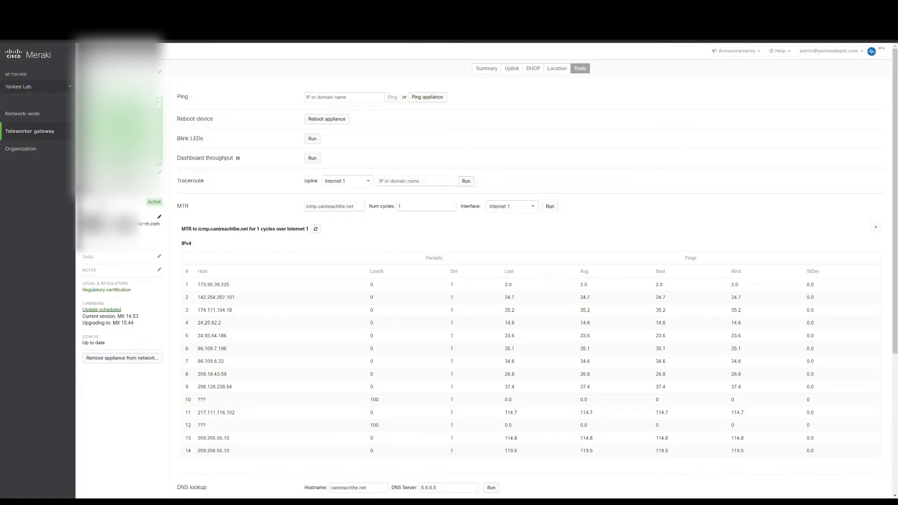
Step: Open the details of the Yankees Test PC from the network-wide client list and inspect its application usage breakdown
{"action": "mouse_move", "coordinate": [54, 132]}
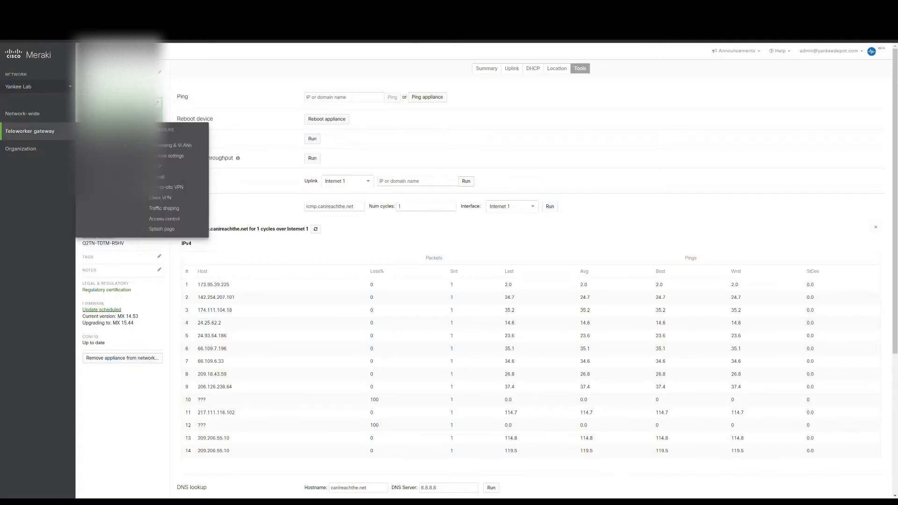
{"action": "left_click", "coordinate": [181, 146]}
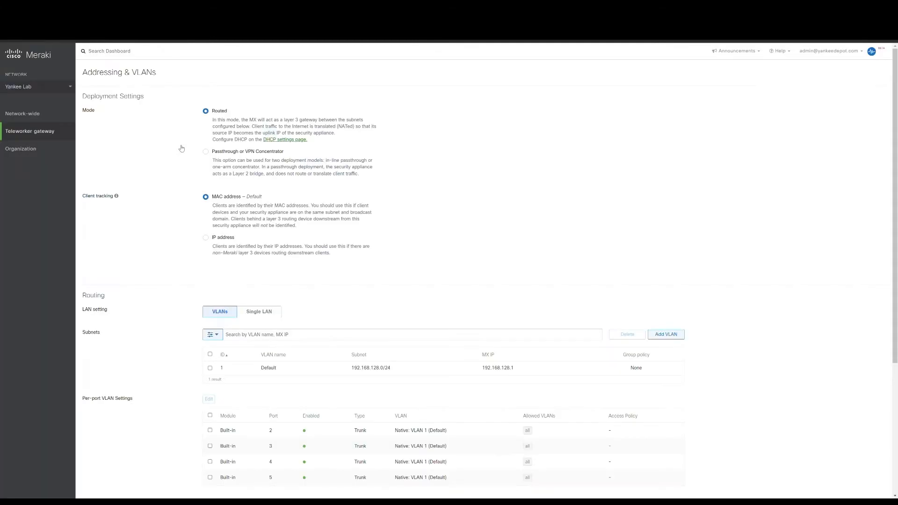
{"action": "mouse_move", "coordinate": [36, 114]}
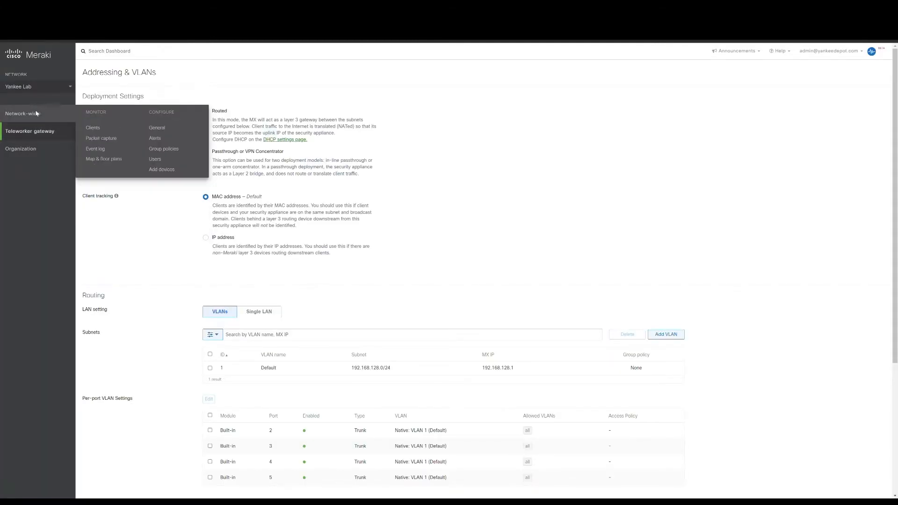
{"action": "left_click", "coordinate": [93, 128]}
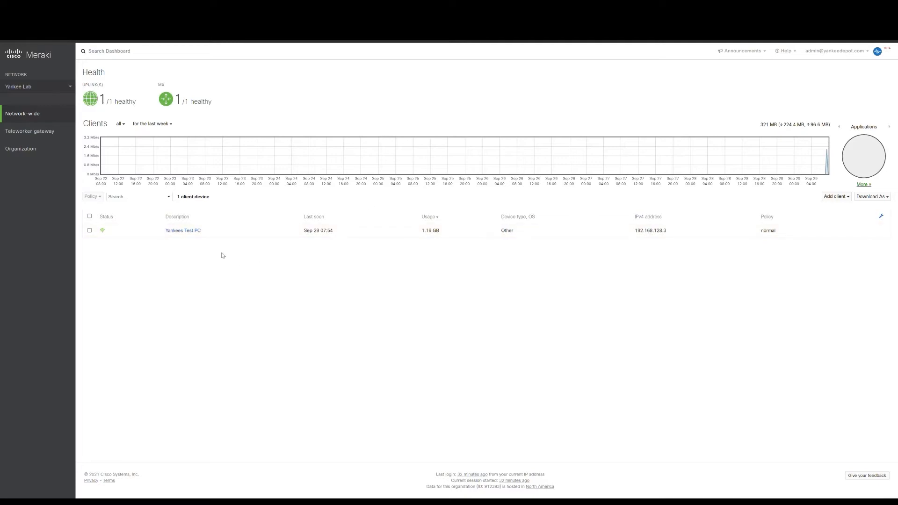
{"action": "left_click", "coordinate": [175, 231]}
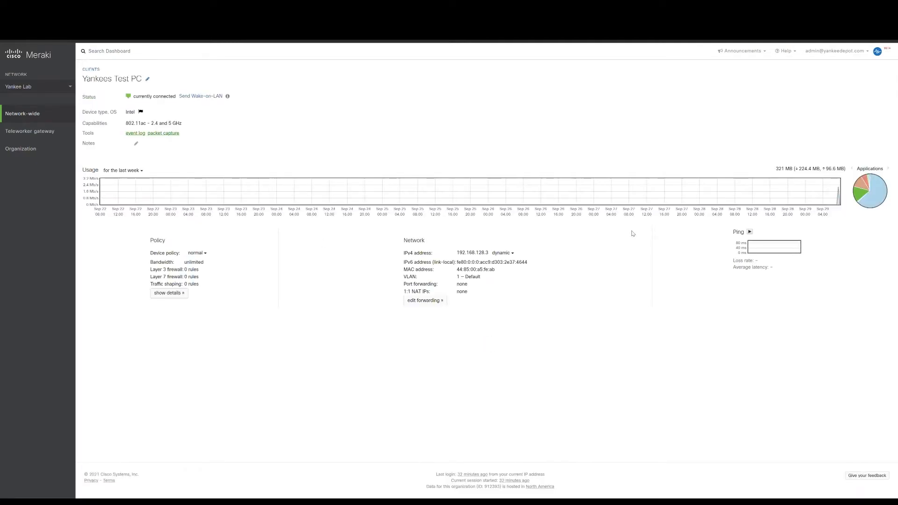
{"action": "mouse_move", "coordinate": [874, 199]}
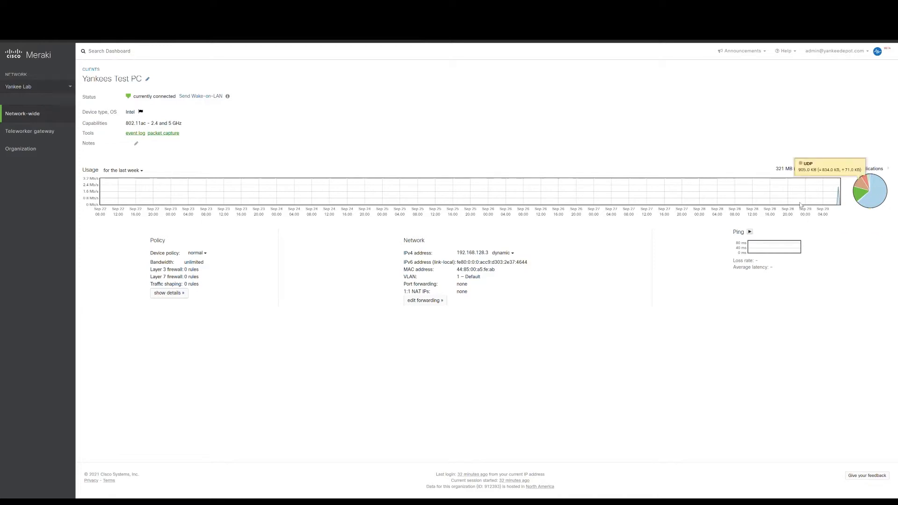
Step: Run a packet capture for the Yankees Test PC on the Internet interface with .pcap download output, stopping it early
{"action": "left_click", "coordinate": [164, 134]}
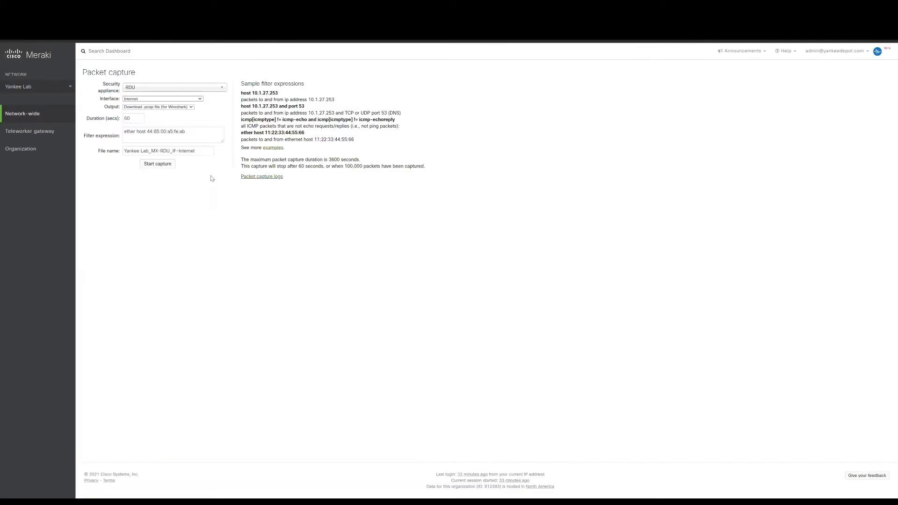
{"action": "left_click", "coordinate": [163, 165]}
{"action": "left_click", "coordinate": [152, 165]}
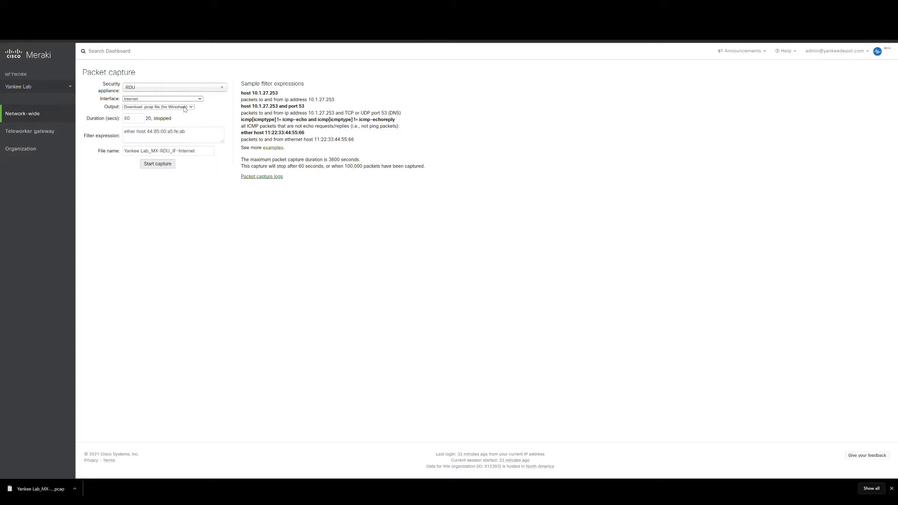
Step: Rename the Default VLAN (ID 1) to Yankee in the teleworker gateway's Addressing & VLANs settings
{"action": "mouse_move", "coordinate": [131, 133]}
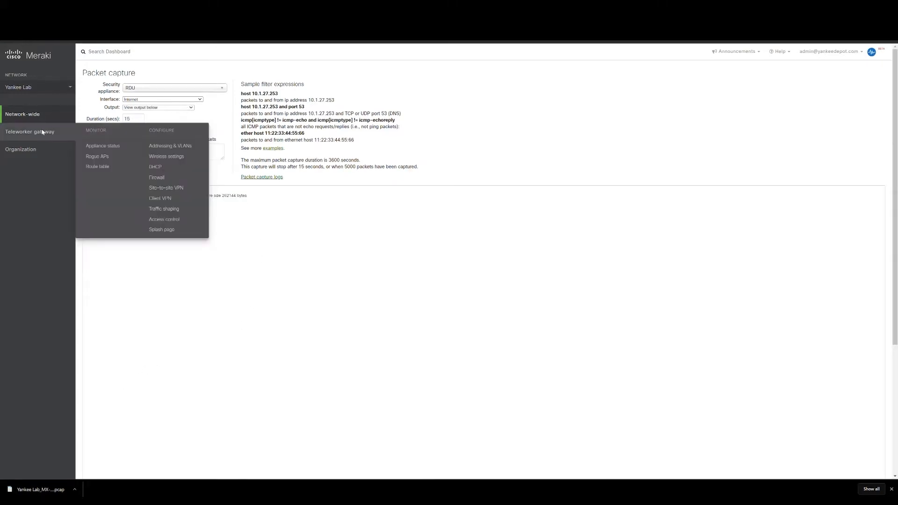
{"action": "left_click", "coordinate": [177, 147]}
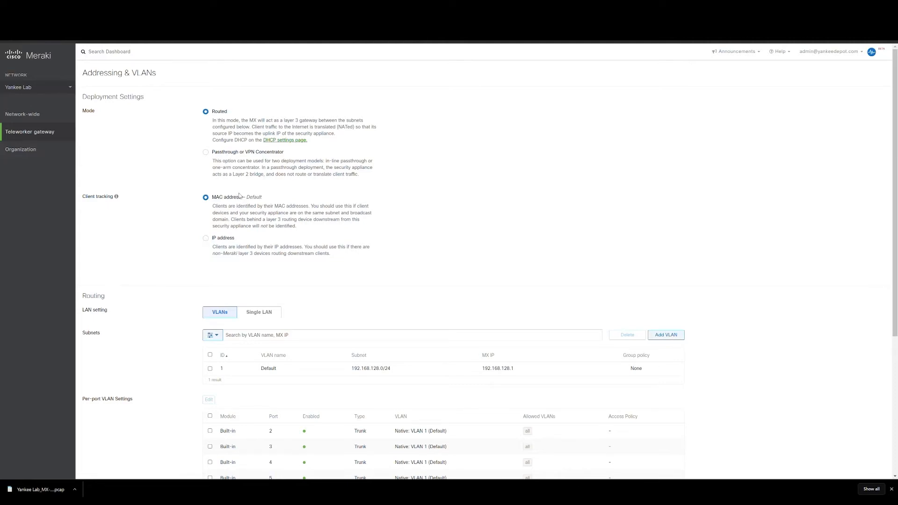
{"action": "scroll", "coordinate": [383, 270], "scroll_direction": "down", "scroll_amount": 3}
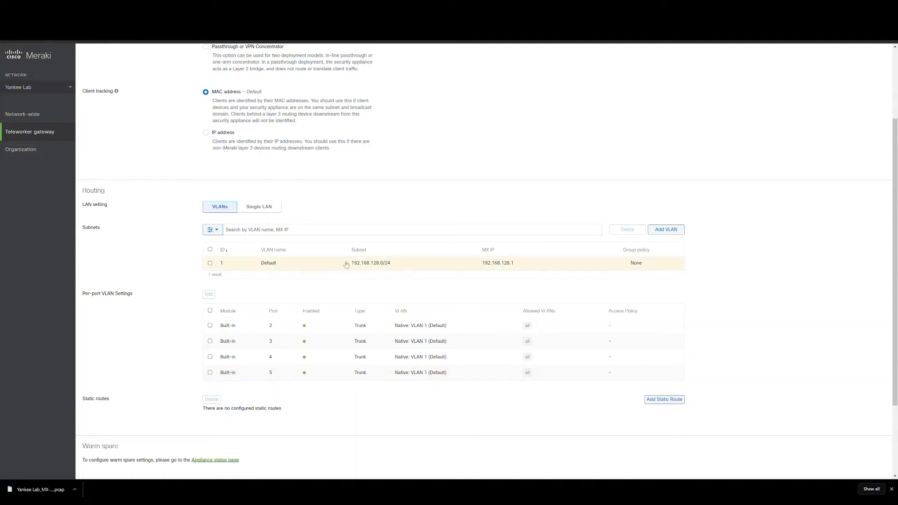
{"action": "left_click", "coordinate": [276, 264]}
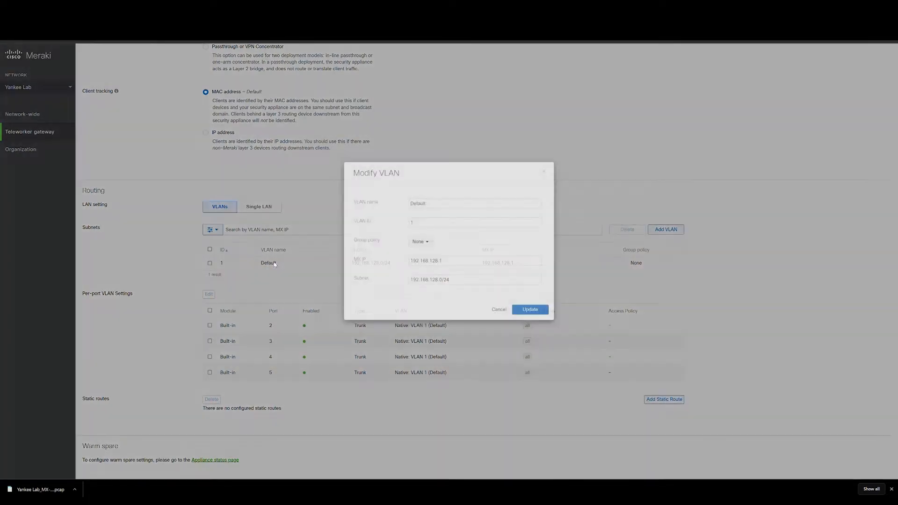
{"action": "left_click_drag", "start_coordinate": [436, 230], "coordinate": [387, 227]}
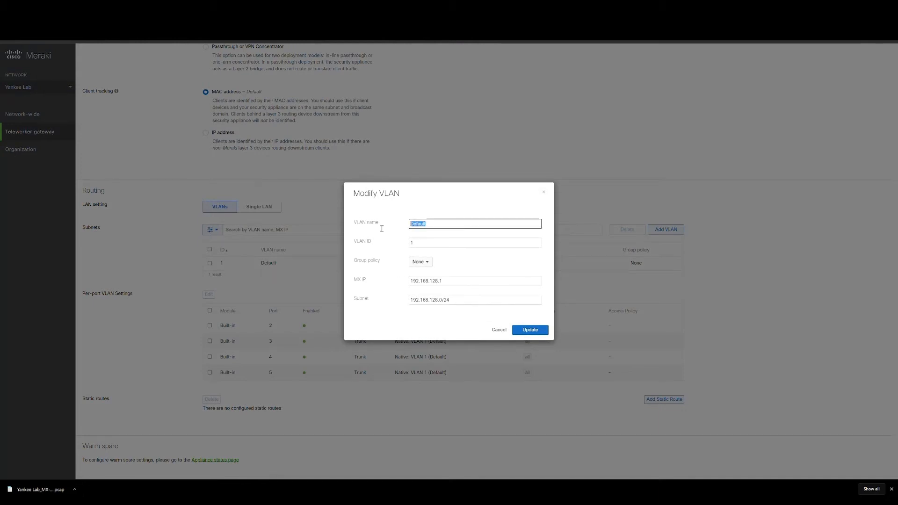
{"action": "type", "text": "Yankee"}
{"action": "left_click", "coordinate": [530, 330]}
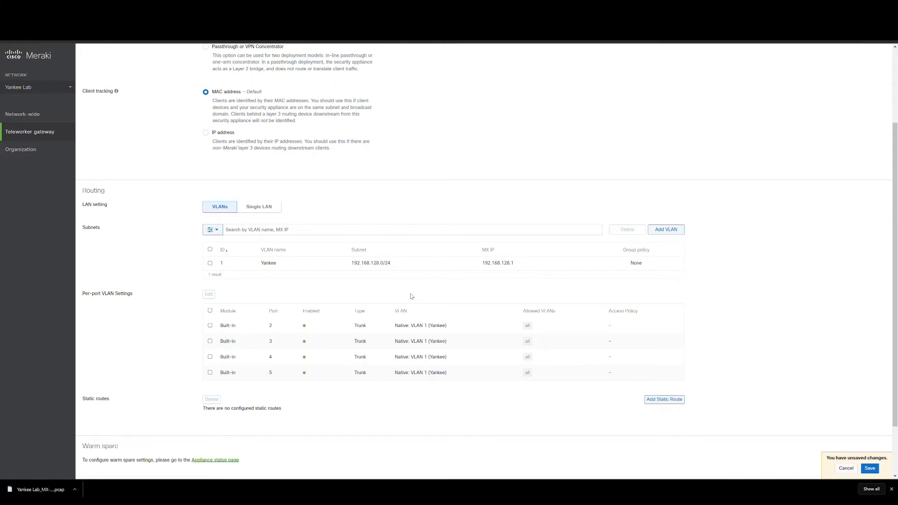
Step: Start a new VLAN named Red Panda with VLAN ID 2, leaving its group policy as None
{"action": "left_click", "coordinate": [674, 231]}
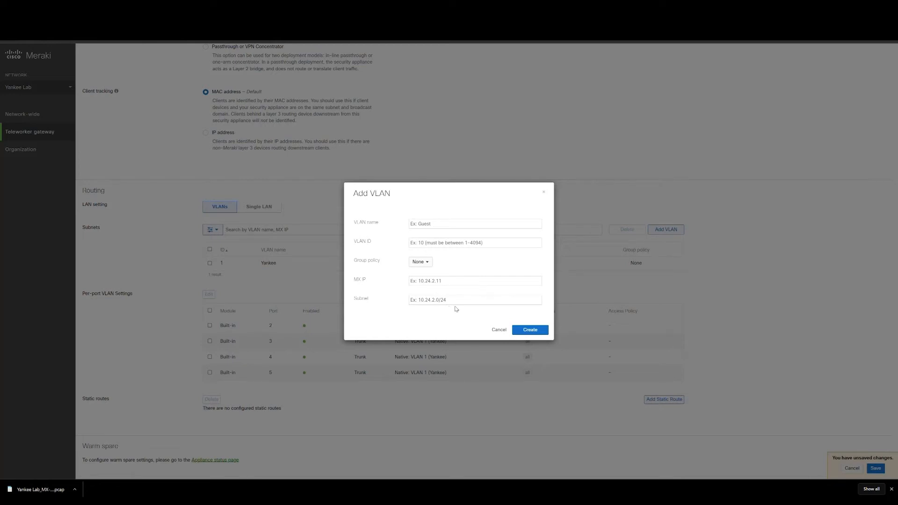
{"action": "left_click", "coordinate": [427, 226]}
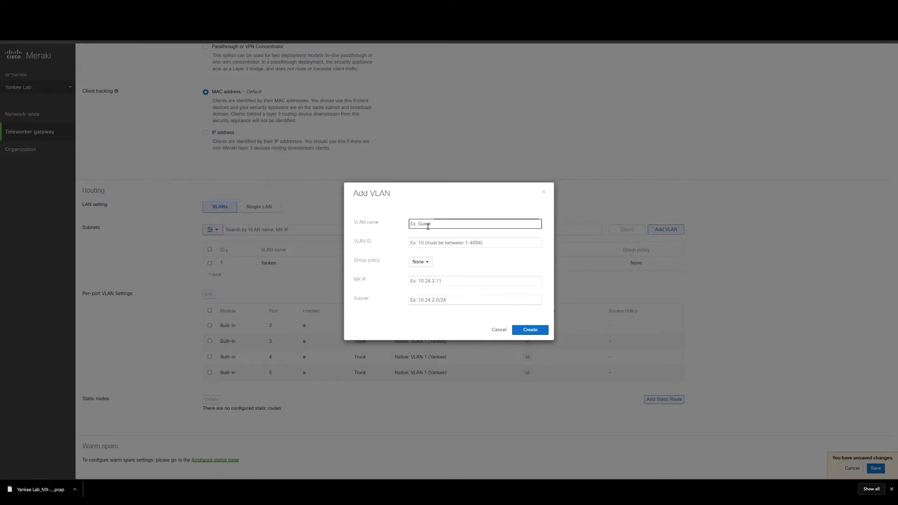
{"action": "type", "text": "Red "}
{"action": "type", "text": "Pane"}
{"action": "type", "text": "anda"}
{"action": "left_click", "coordinate": [424, 248]}
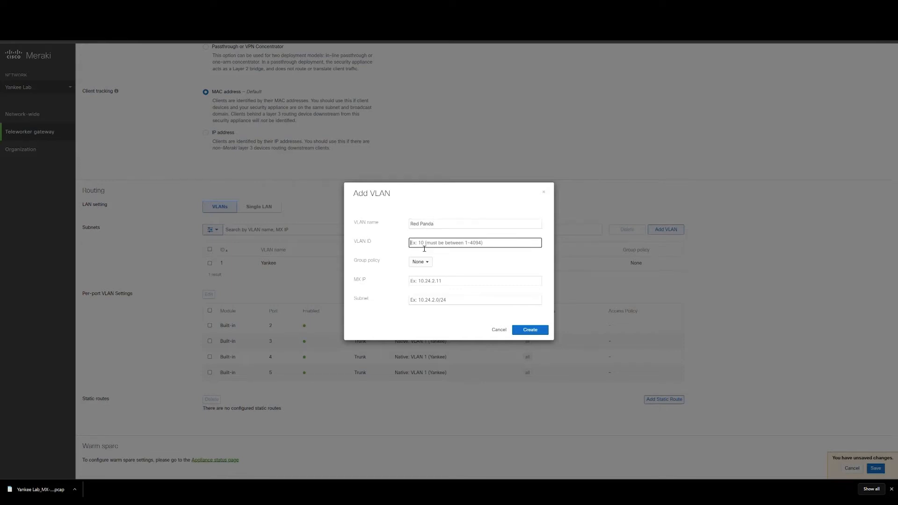
{"action": "type", "text": "2"}
{"action": "left_click", "coordinate": [429, 264]}
{"action": "left_click", "coordinate": [462, 262]}
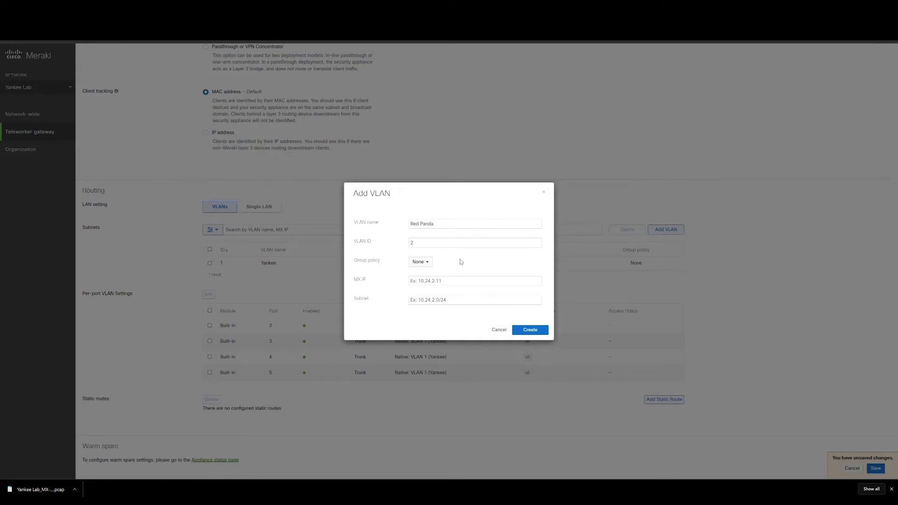
Step: Give the new VLAN the MX IP 192.168.2.1 and subnet 192.168.2.0/24, create it and save the configuration
{"action": "left_click", "coordinate": [449, 284]}
{"action": "type", "text": "19"}
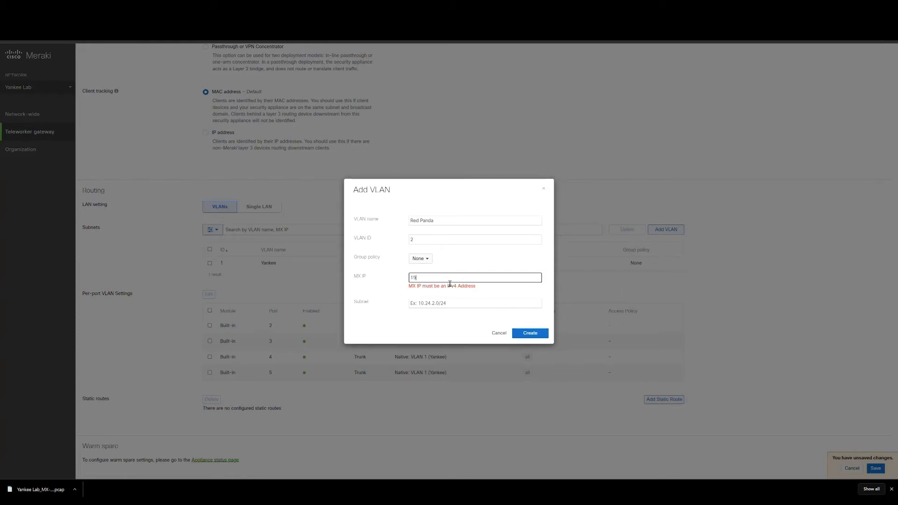
{"action": "type", "text": "2.168.2.1"}
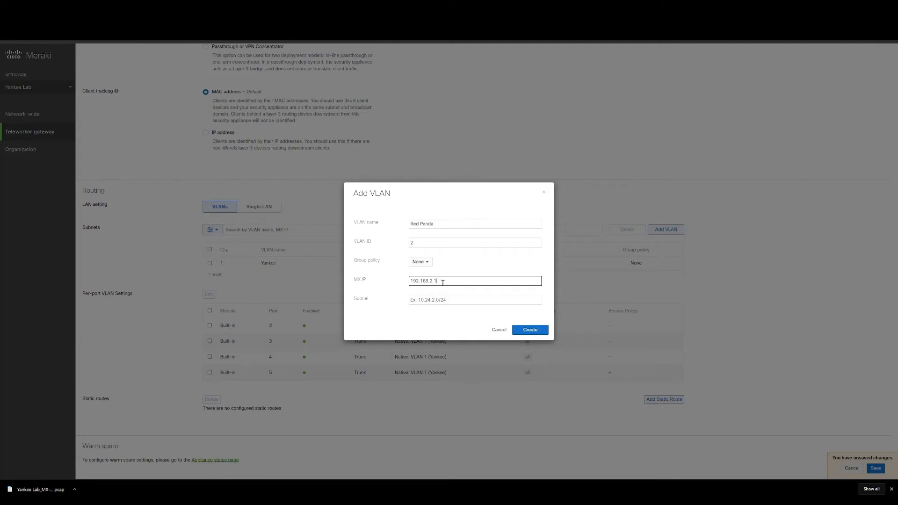
{"action": "left_click_drag", "start_coordinate": [439, 281], "coordinate": [388, 280]}
{"action": "key", "text": "ctrl+c"}
{"action": "left_click", "coordinate": [436, 300]}
{"action": "key", "text": "ctrl+v"}
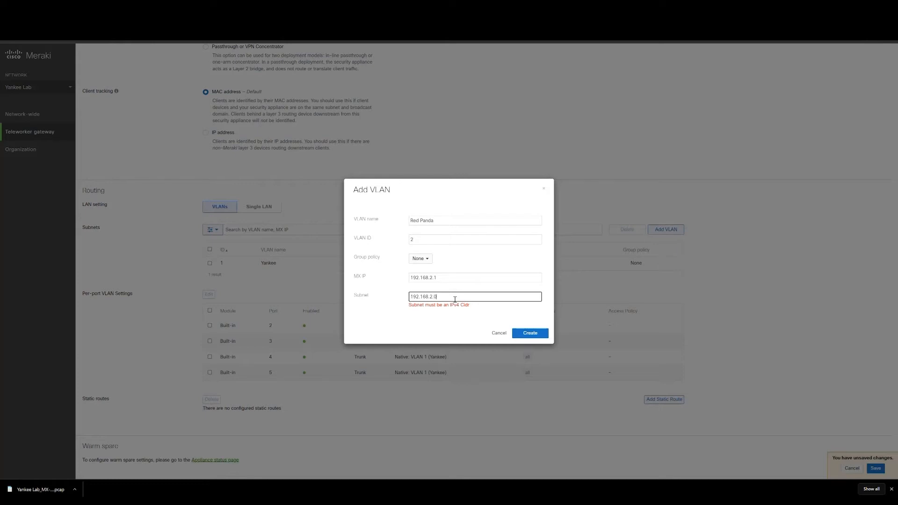
{"action": "type", "text": "0/24"}
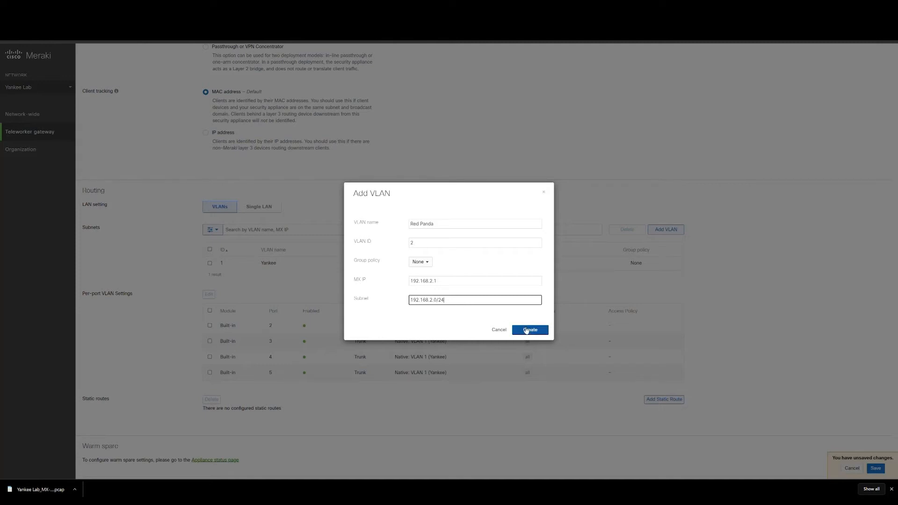
{"action": "left_click", "coordinate": [526, 331]}
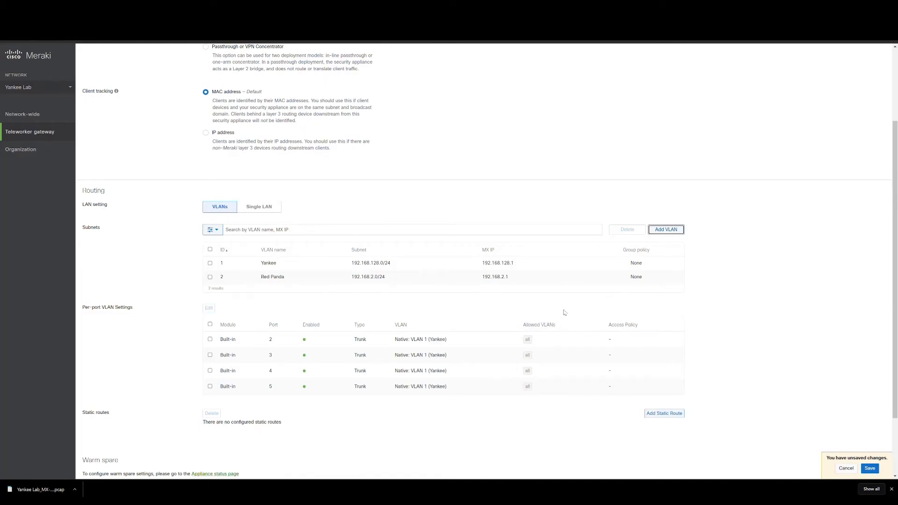
{"action": "left_click", "coordinate": [872, 469]}
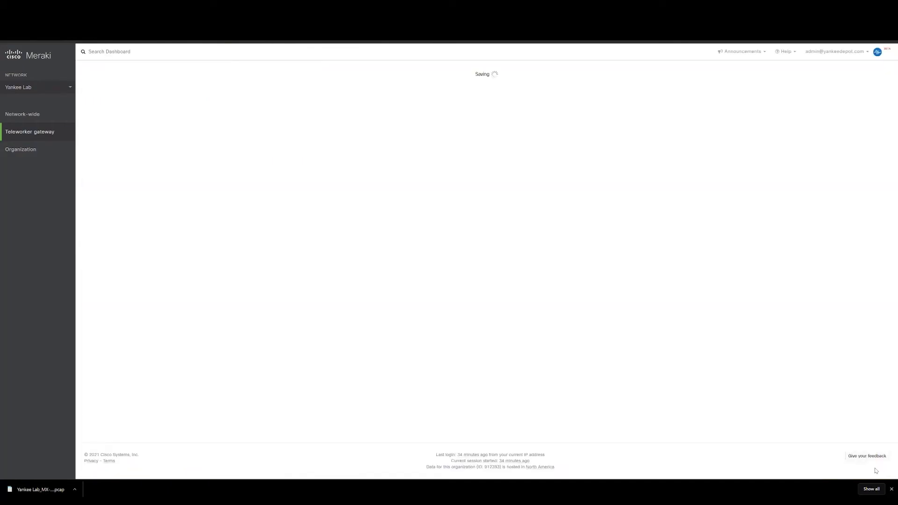
Step: Remove All VLANs from the allowed VLANs of built-in LAN port 2 and update the port
{"action": "scroll", "coordinate": [517, 261], "scroll_direction": "down", "scroll_amount": 2}
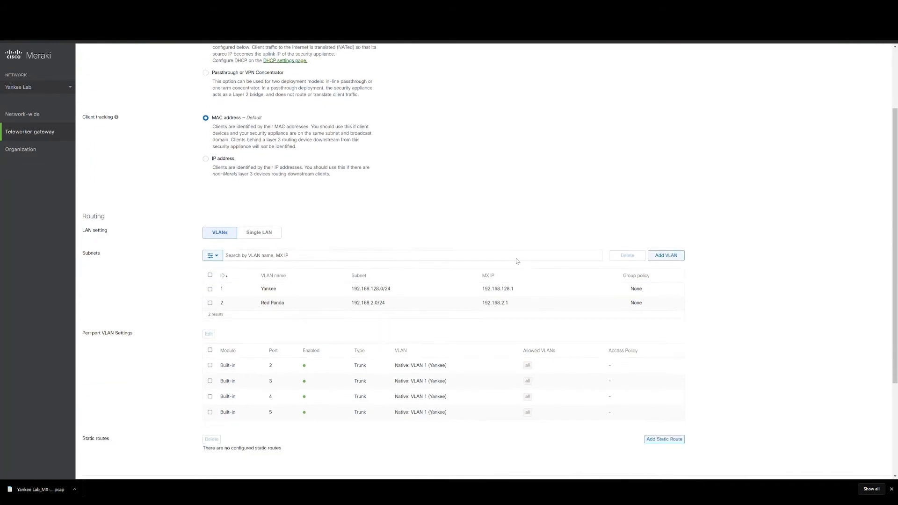
{"action": "scroll", "coordinate": [517, 261], "scroll_direction": "down", "scroll_amount": 2}
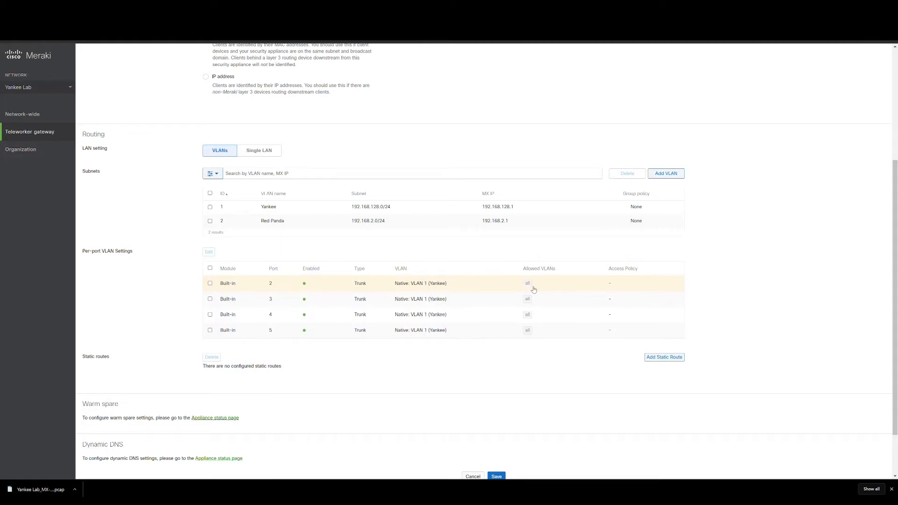
{"action": "left_click", "coordinate": [453, 286]}
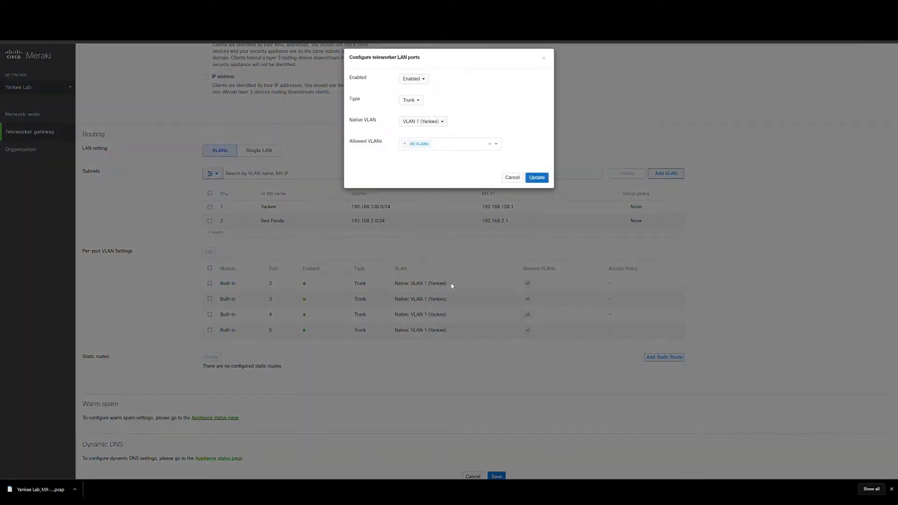
{"action": "left_click", "coordinate": [405, 149]}
{"action": "left_click", "coordinate": [538, 183]}
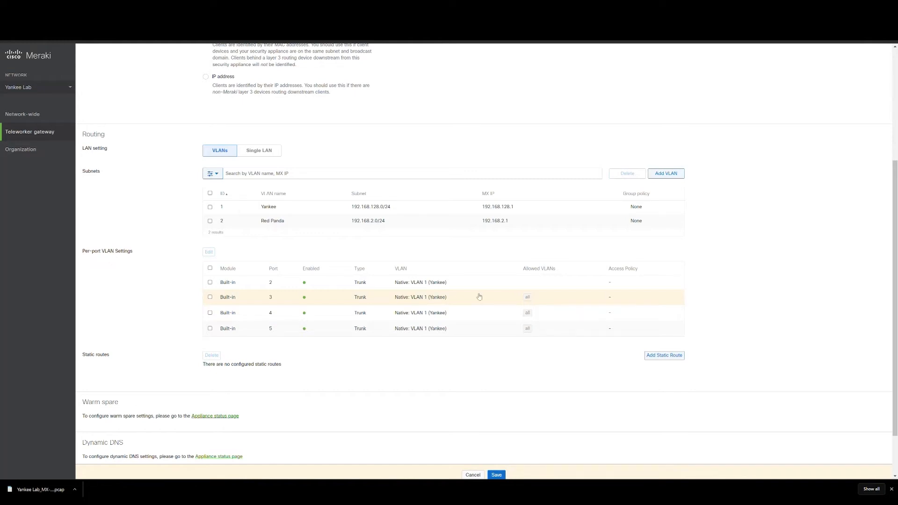
{"action": "left_click", "coordinate": [443, 300]}
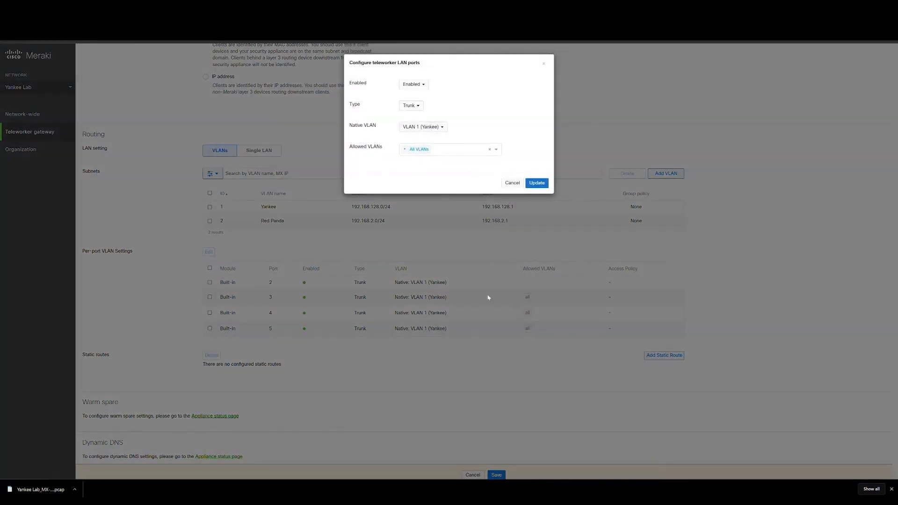
{"action": "left_click", "coordinate": [415, 107]}
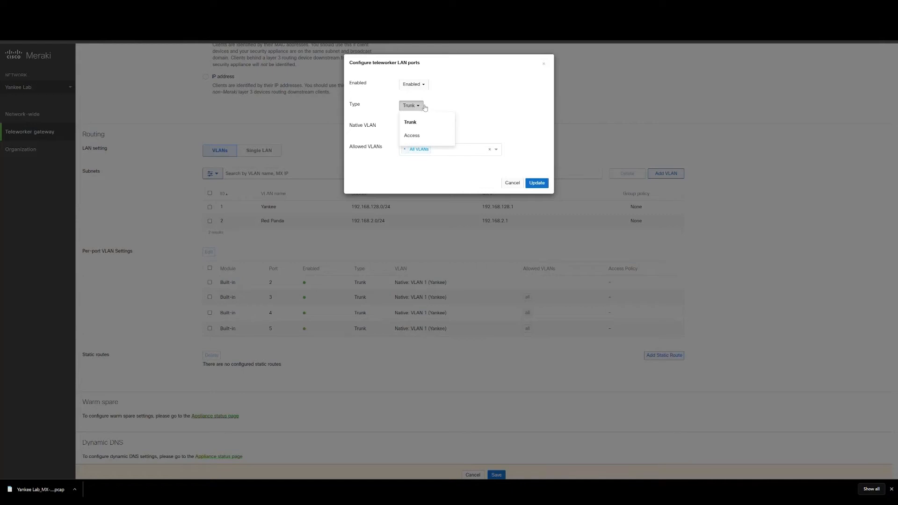
{"action": "left_click", "coordinate": [424, 108]}
{"action": "left_click", "coordinate": [512, 183]}
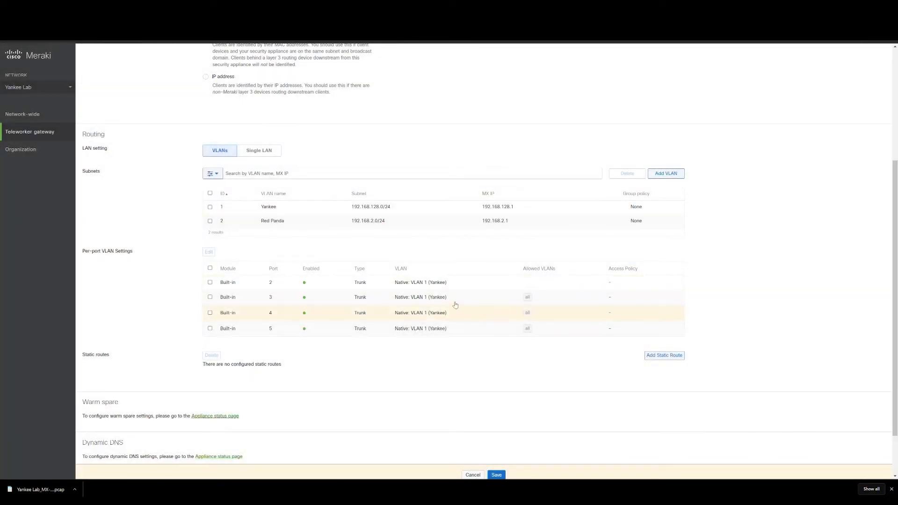
Step: Review the access policy options for LAN port 2 and update it to type Access on VLAN 1 (Yankee) with the Open policy
{"action": "left_click", "coordinate": [450, 284]}
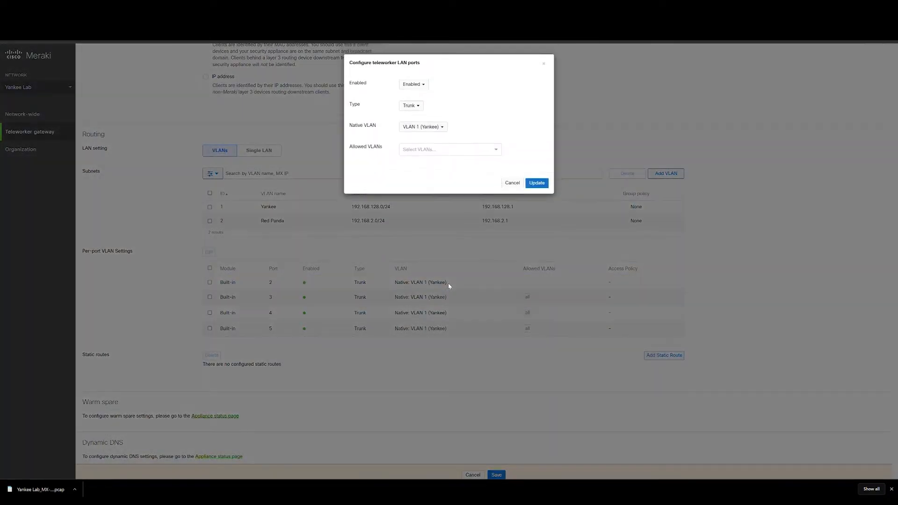
{"action": "left_click", "coordinate": [420, 108]}
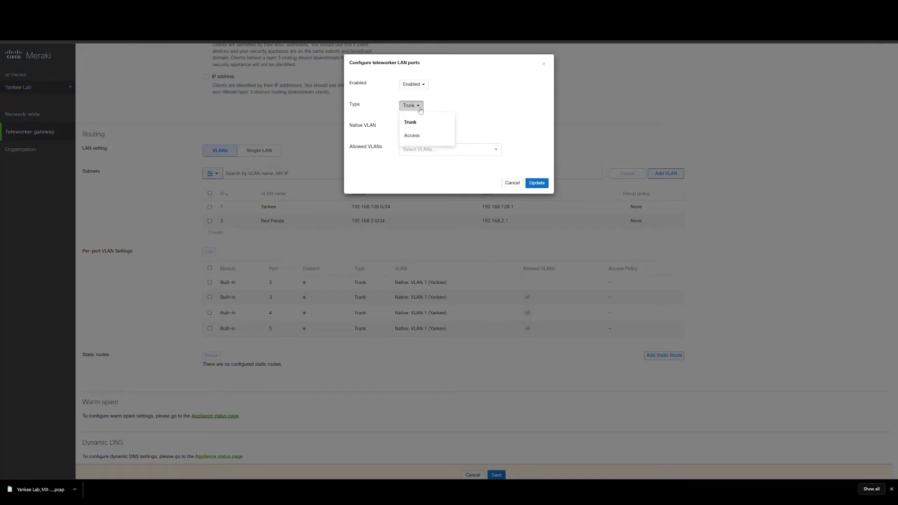
{"action": "left_click", "coordinate": [412, 135]}
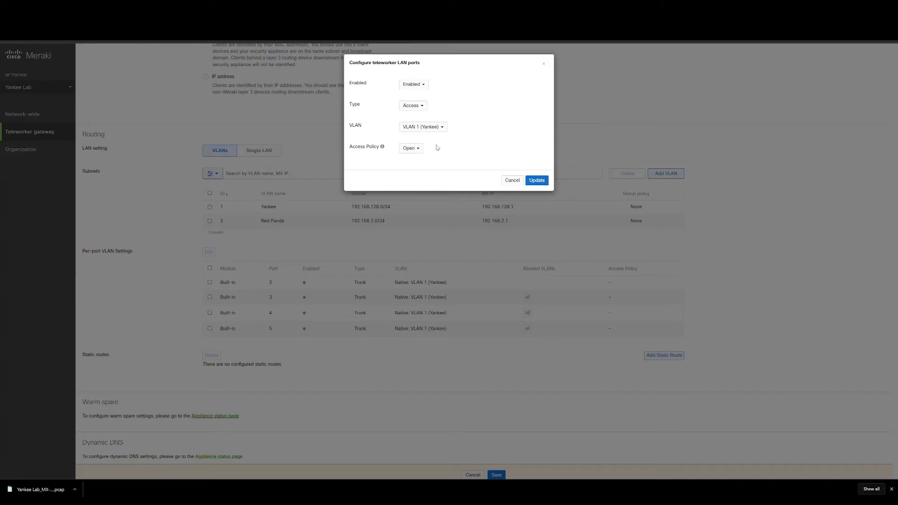
{"action": "left_click", "coordinate": [412, 148]}
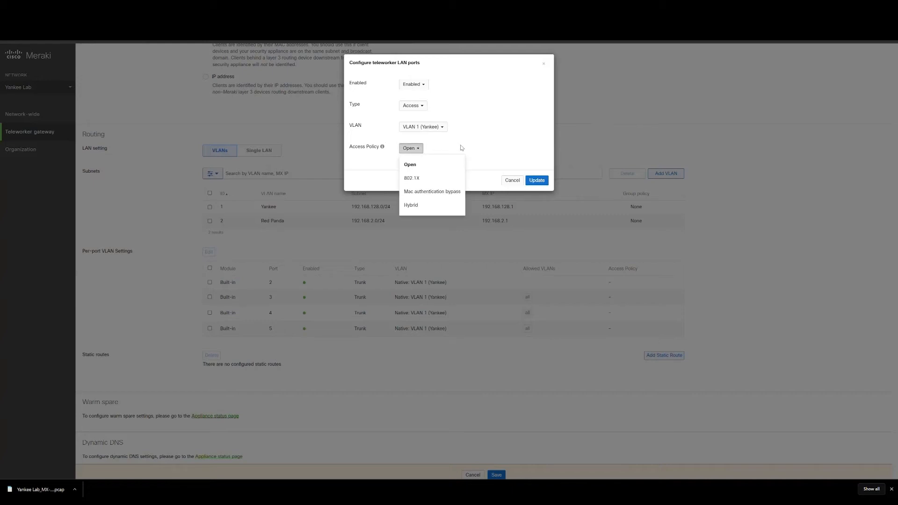
{"action": "left_click", "coordinate": [421, 151]}
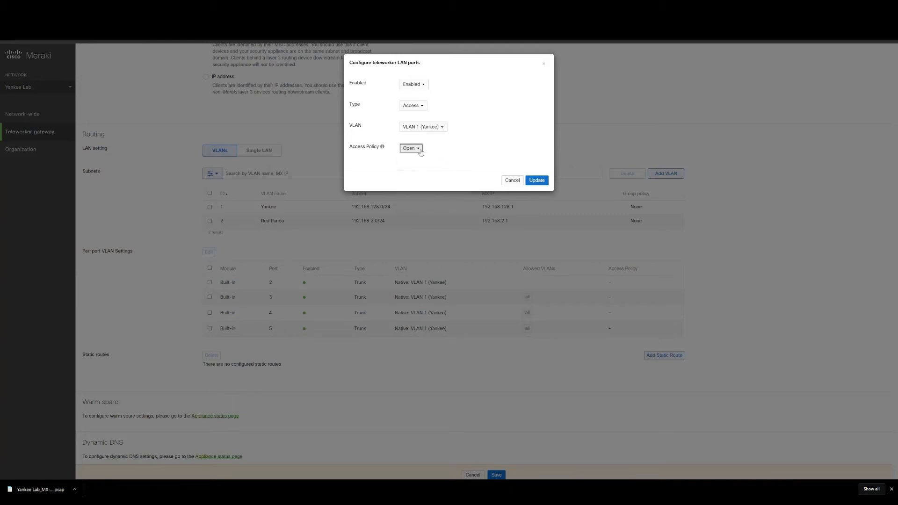
{"action": "left_click", "coordinate": [421, 151]}
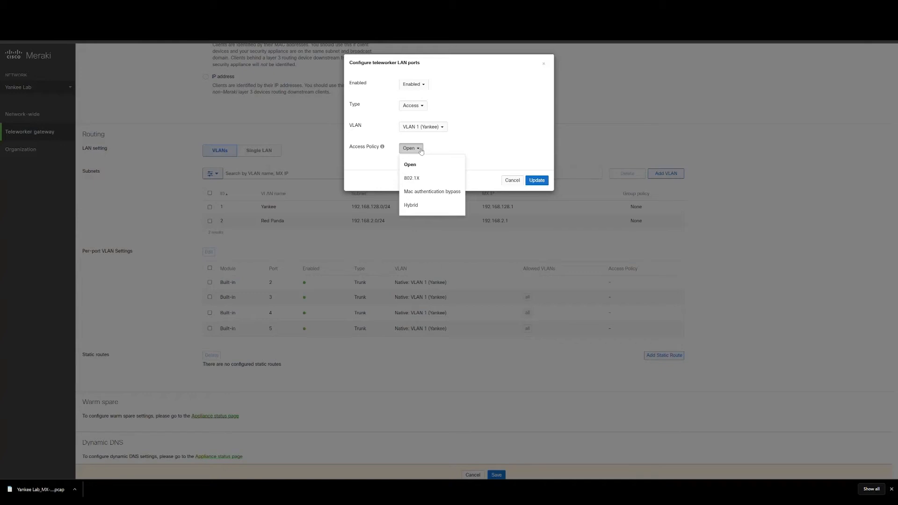
{"action": "left_click", "coordinate": [421, 149]}
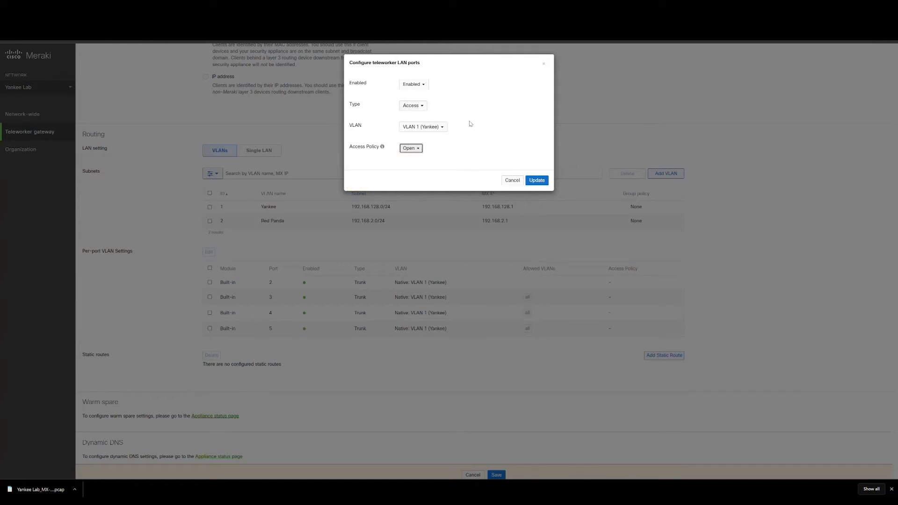
{"action": "left_click", "coordinate": [412, 105]}
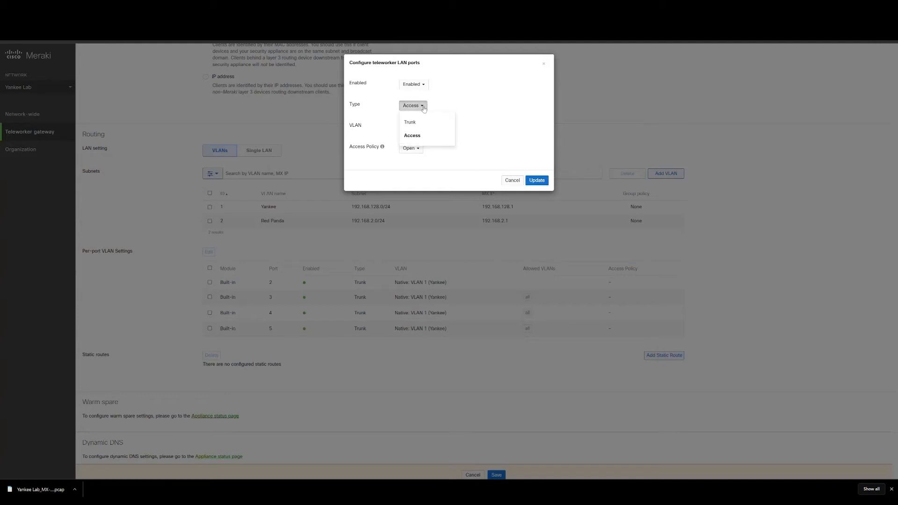
{"action": "left_click", "coordinate": [417, 122]}
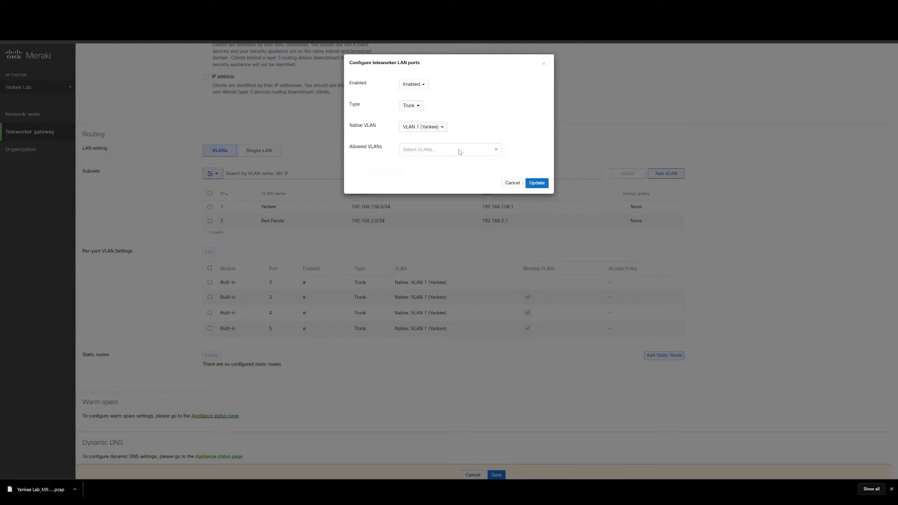
{"action": "left_click", "coordinate": [413, 105]}
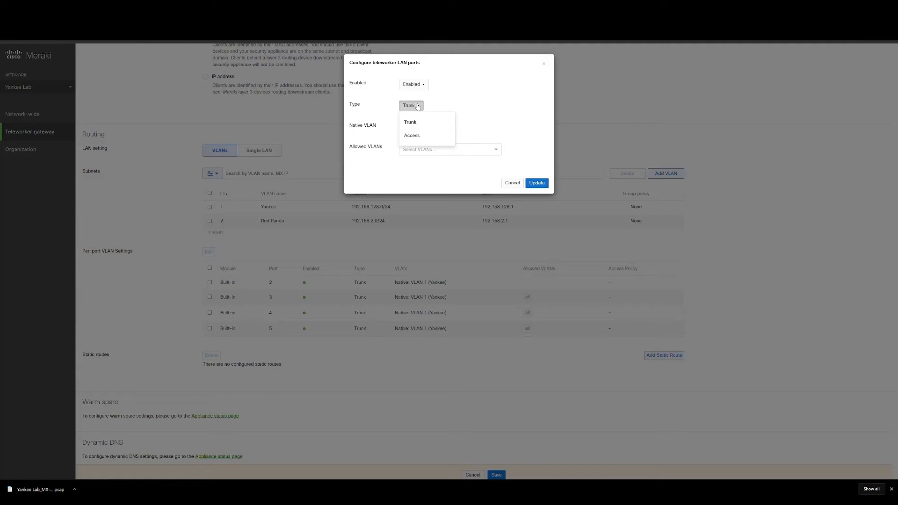
{"action": "left_click", "coordinate": [414, 134]}
{"action": "left_click", "coordinate": [536, 181]}
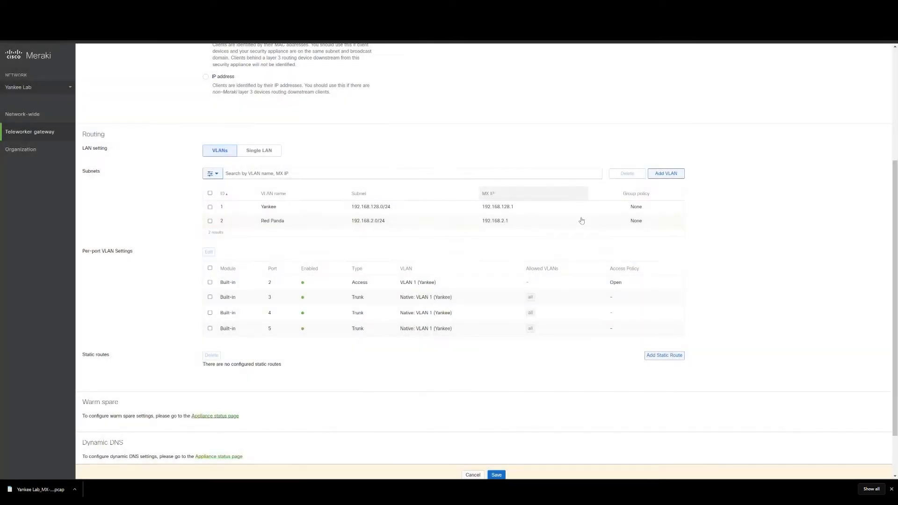
Step: Update LAN port 3 to an enabled Access port on VLAN 2 (Red Panda) and save the per-port VLAN settings
{"action": "left_click", "coordinate": [456, 301]}
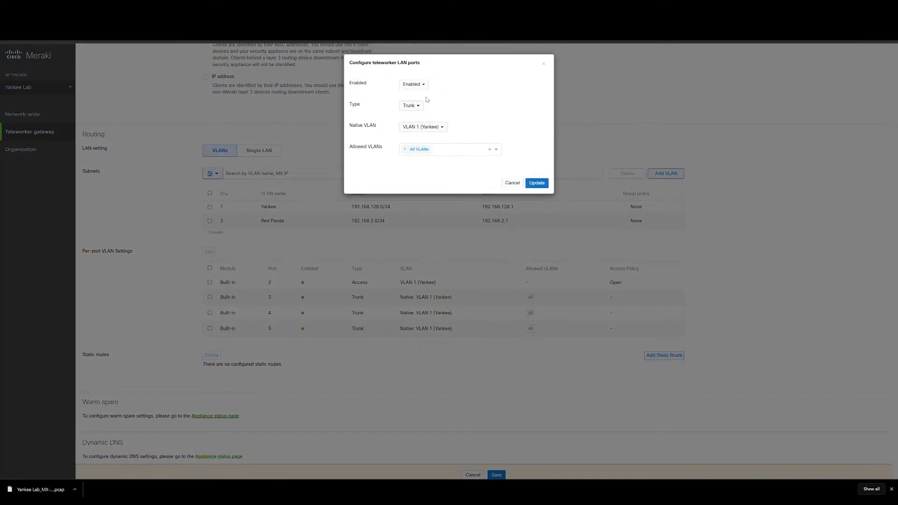
{"action": "left_click", "coordinate": [427, 87]}
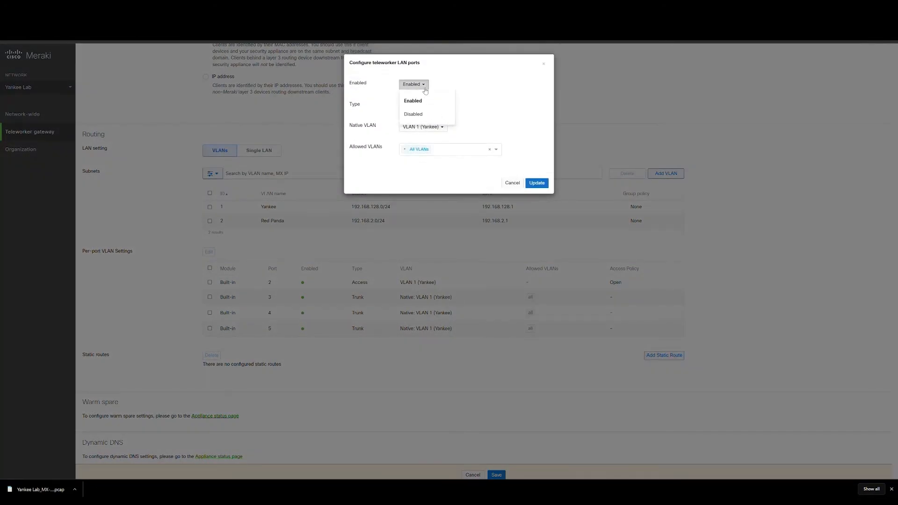
{"action": "left_click", "coordinate": [426, 101]}
{"action": "left_click", "coordinate": [414, 106]}
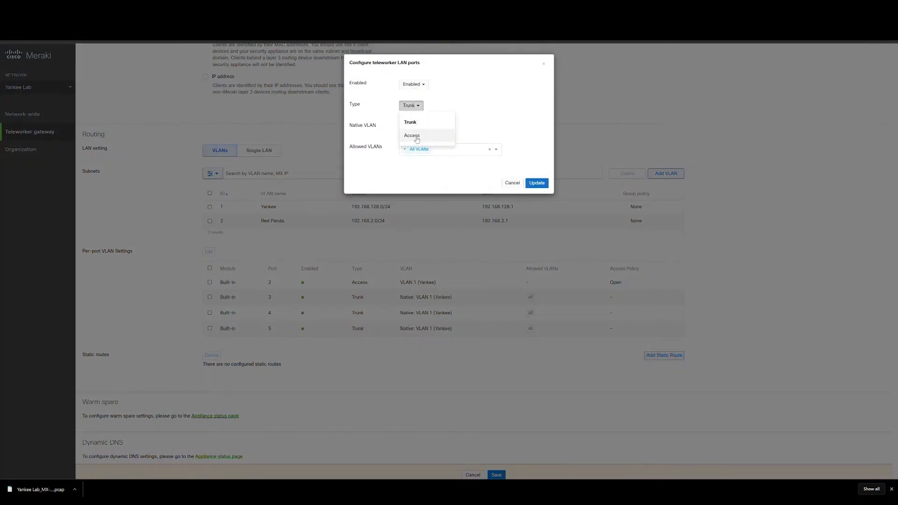
{"action": "left_click", "coordinate": [414, 135]}
{"action": "left_click", "coordinate": [443, 128]}
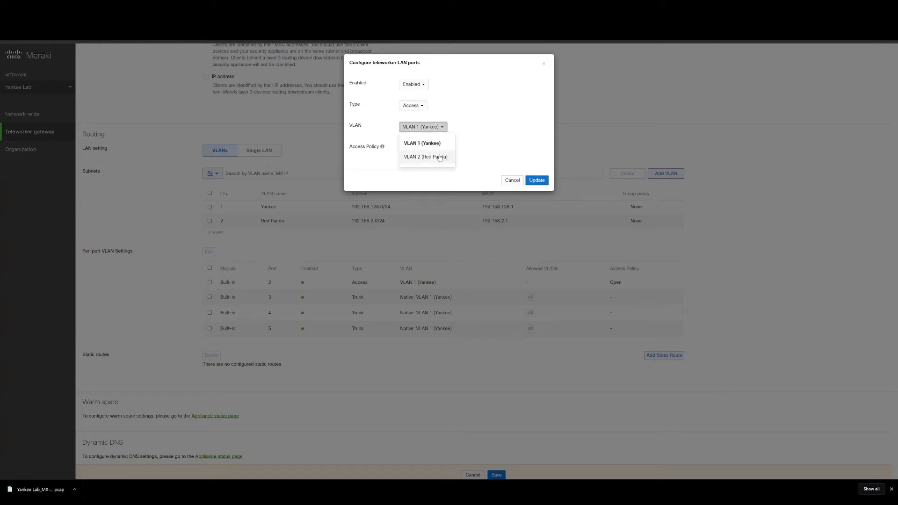
{"action": "left_click", "coordinate": [438, 157]}
{"action": "left_click", "coordinate": [537, 180]}
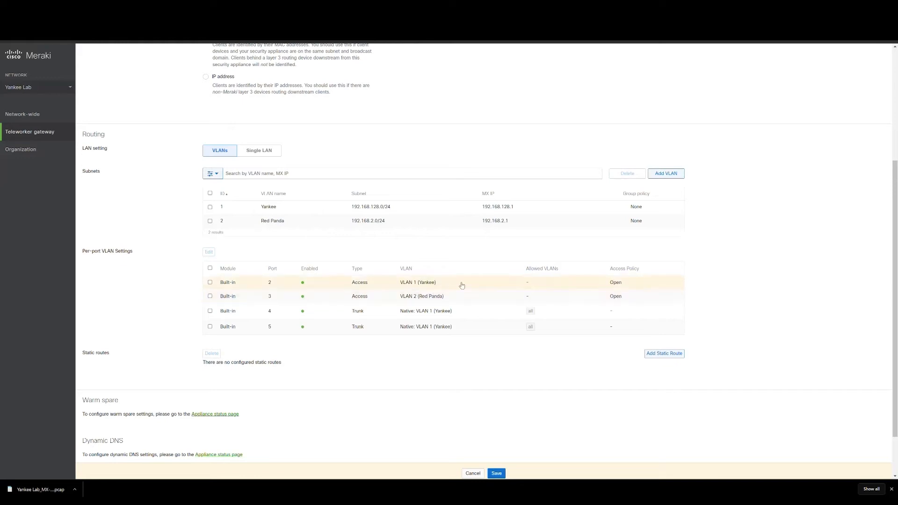
{"action": "left_click", "coordinate": [504, 472]}
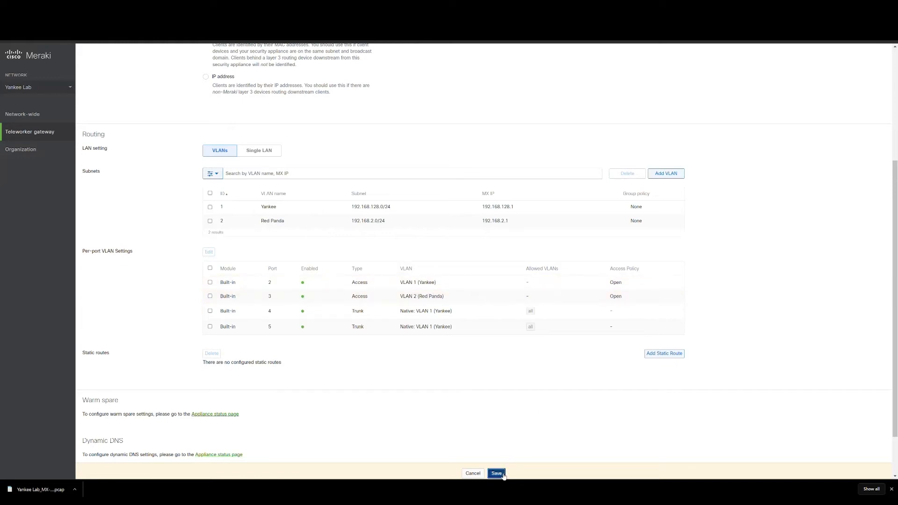
{"action": "scroll", "coordinate": [509, 338], "scroll_direction": "down", "scroll_amount": 4}
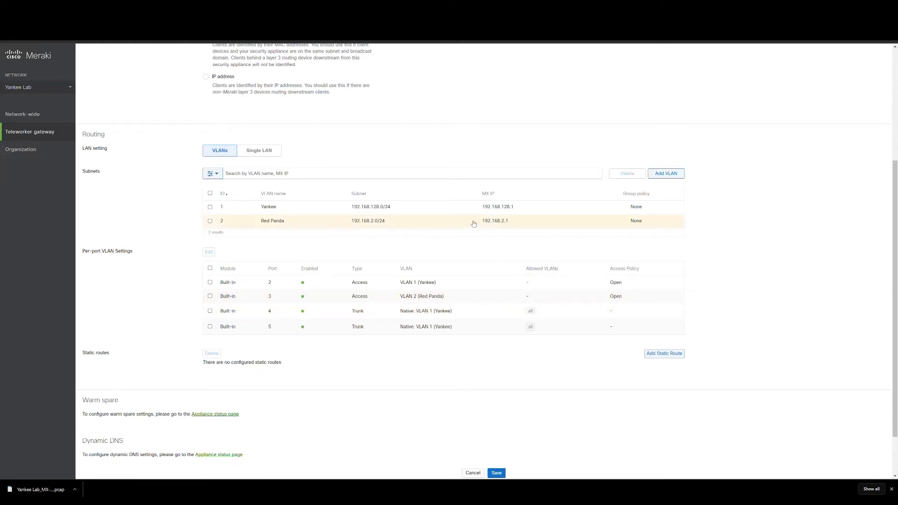
Step: Open the teleworker gateway's DHCP settings and examine the addressing, DNS, reserved range and fixed IP options for VLAN 1 and VLAN 2
{"action": "mouse_move", "coordinate": [35, 128]}
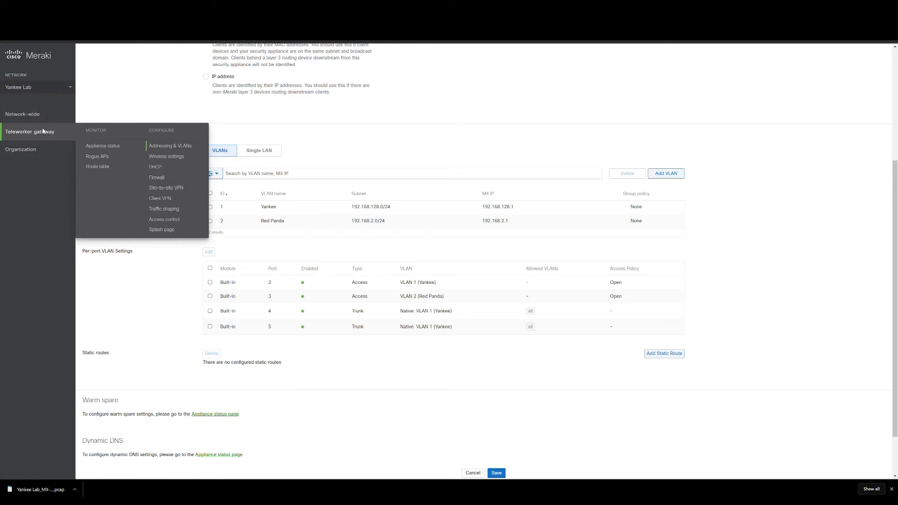
{"action": "left_click", "coordinate": [159, 171]}
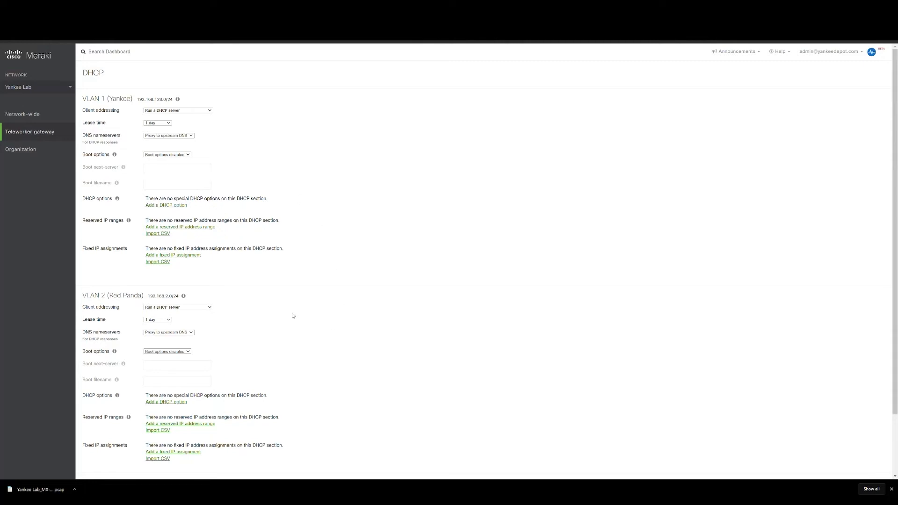
{"action": "scroll", "coordinate": [256, 312], "scroll_direction": "down", "scroll_amount": 1}
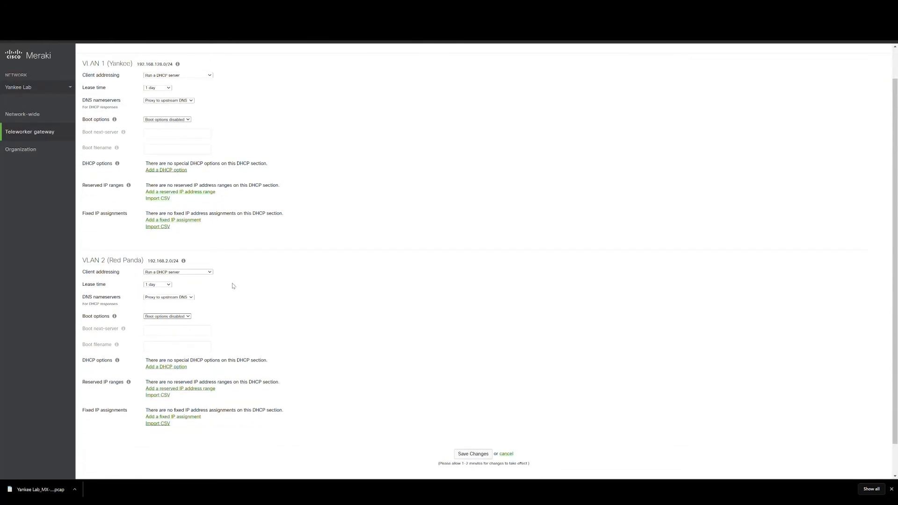
{"action": "scroll", "coordinate": [243, 287], "scroll_direction": "up", "scroll_amount": 1}
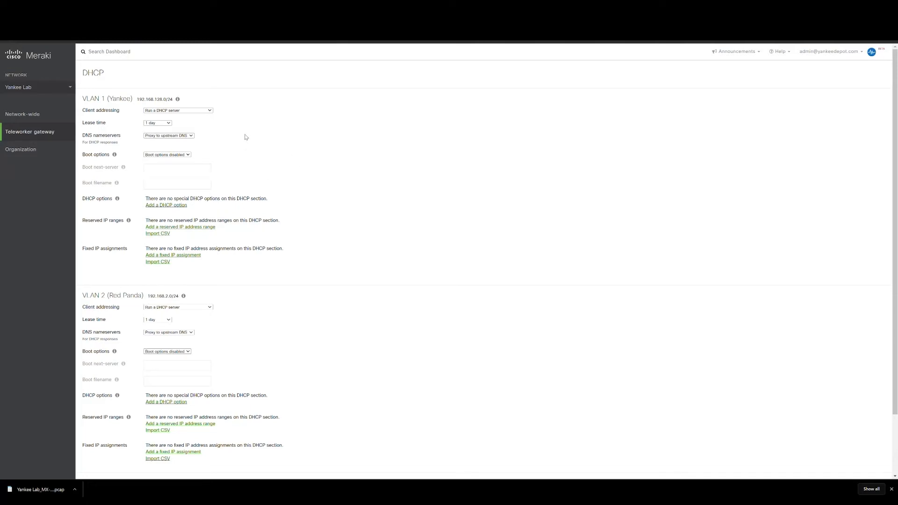
{"action": "scroll", "coordinate": [279, 201], "scroll_direction": "down", "scroll_amount": 1}
{"action": "scroll", "coordinate": [278, 201], "scroll_direction": "down", "scroll_amount": 3}
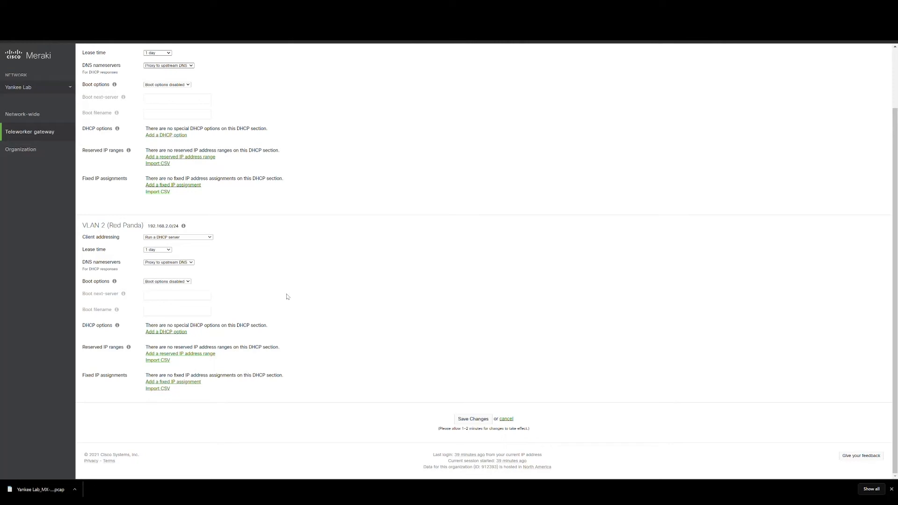
{"action": "scroll", "coordinate": [288, 297], "scroll_direction": "up", "scroll_amount": 3}
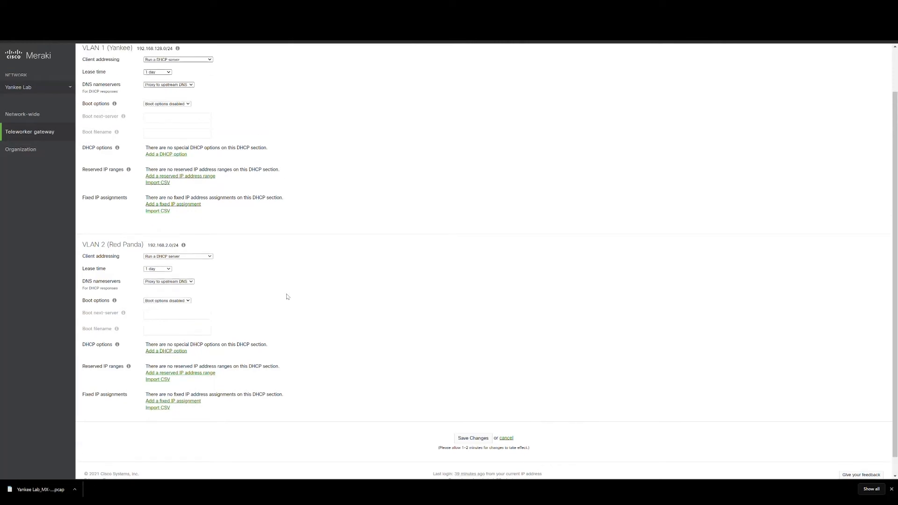
{"action": "scroll", "coordinate": [283, 309], "scroll_direction": "down", "scroll_amount": 3}
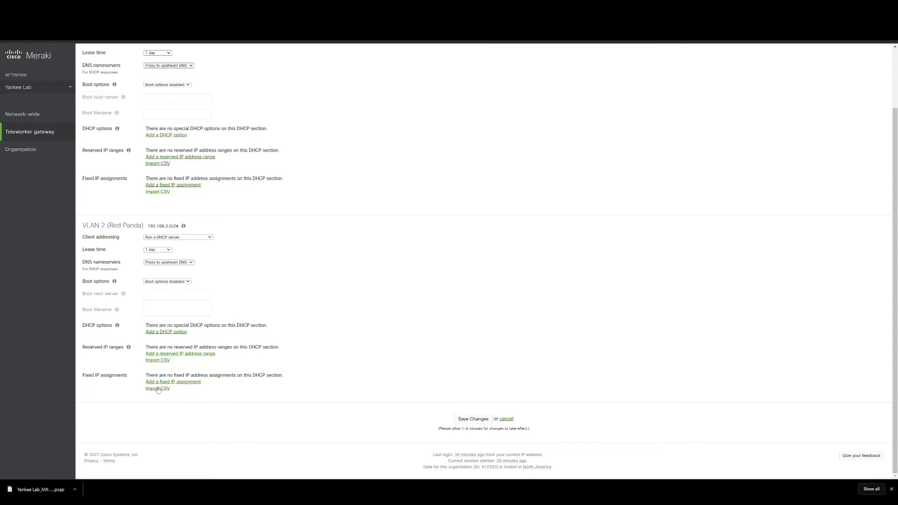
{"action": "scroll", "coordinate": [323, 355], "scroll_direction": "up", "scroll_amount": 2}
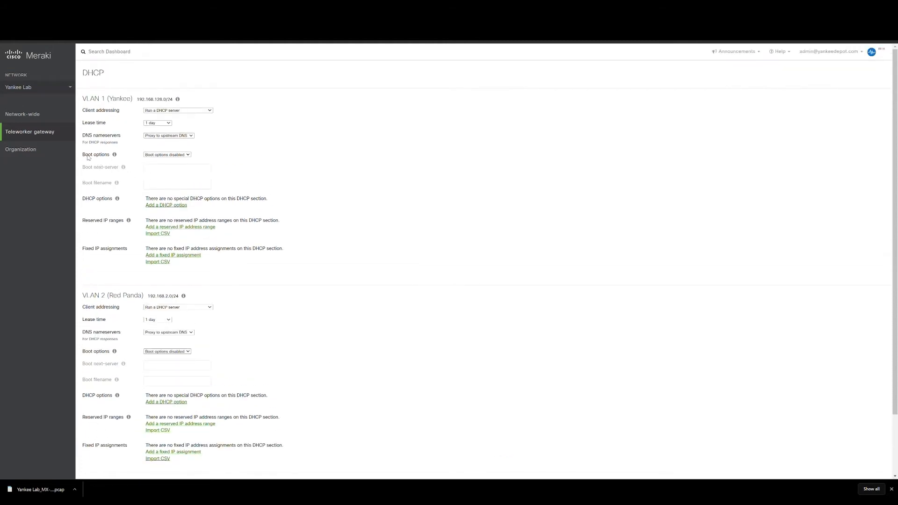
Step: Open the firewall settings and examine the fields of a new layer 3 outbound rule, discarding the blank rule
{"action": "mouse_move", "coordinate": [66, 136]}
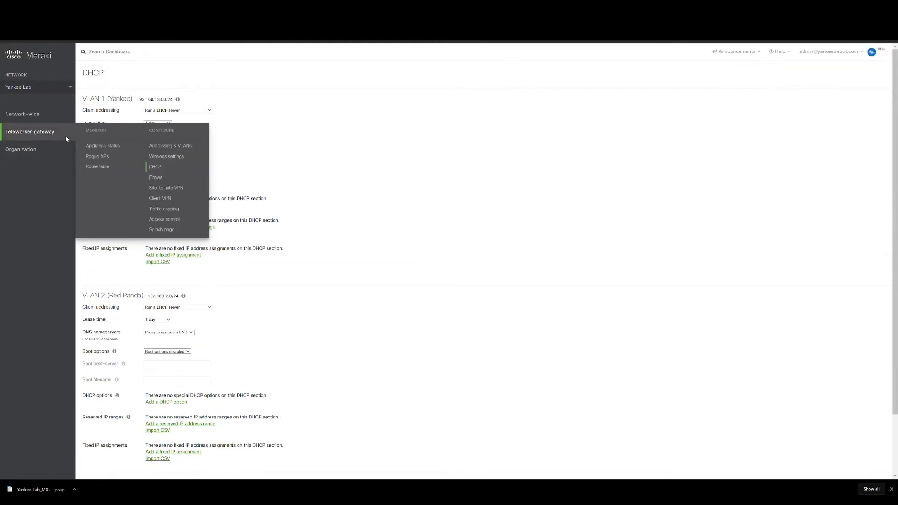
{"action": "left_click", "coordinate": [157, 179]}
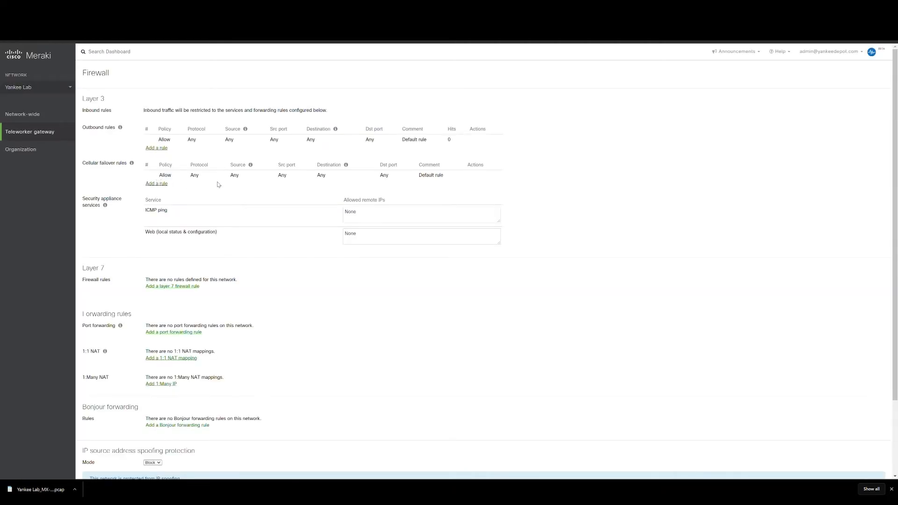
{"action": "left_click", "coordinate": [156, 148]}
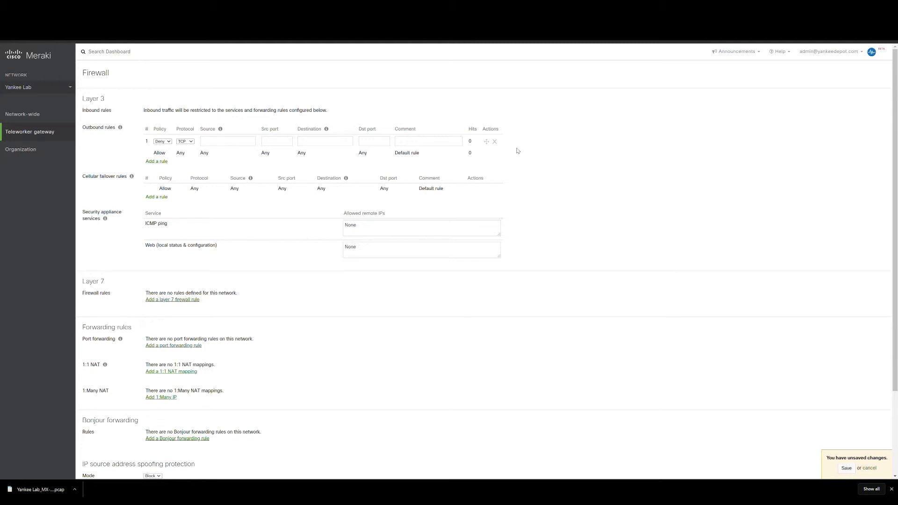
{"action": "left_click", "coordinate": [495, 141]}
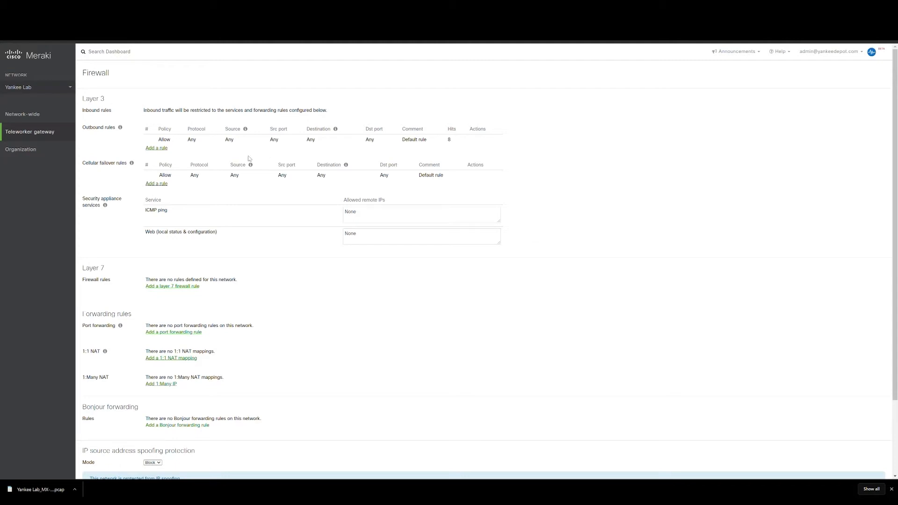
Step: Add a layer 3 outbound Deny rule with source 192.168.128.0/24, and add a second Deny rule beneath it
{"action": "left_click", "coordinate": [159, 149]}
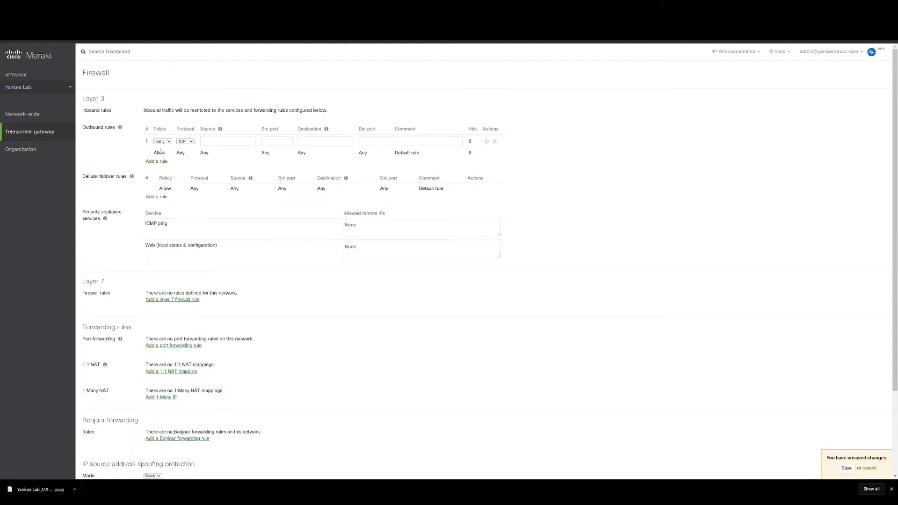
{"action": "left_click", "coordinate": [216, 145]}
{"action": "type", "text": "192.168.128.0/24"}
{"action": "left_click", "coordinate": [156, 161]}
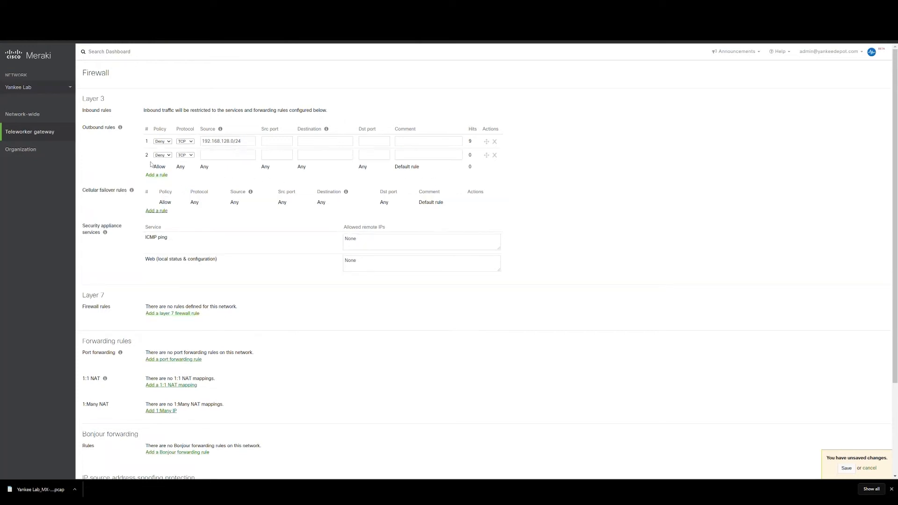
Step: Copy the first outbound rule's source subnet and set the protocol of both Deny rules to Any
{"action": "left_click_drag", "start_coordinate": [253, 144], "coordinate": [187, 152]}
{"action": "key", "text": "ctrl+c"}
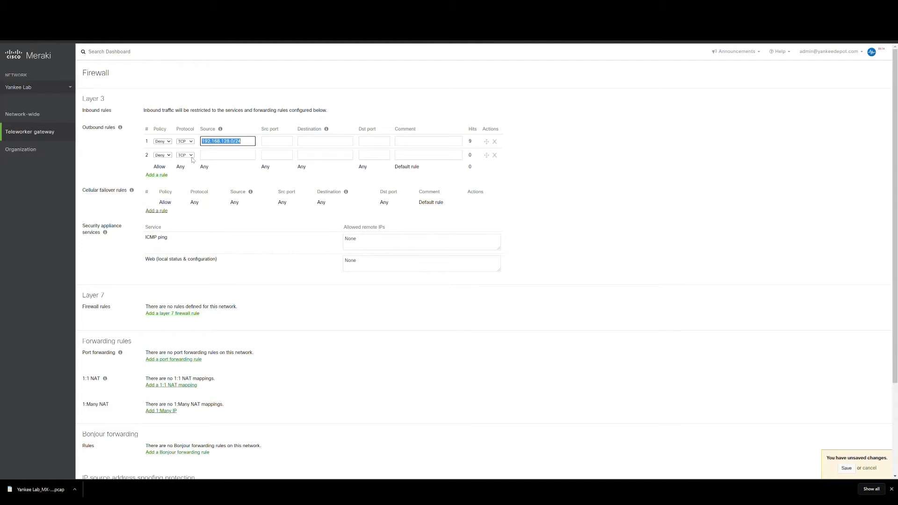
{"action": "left_click", "coordinate": [190, 141]}
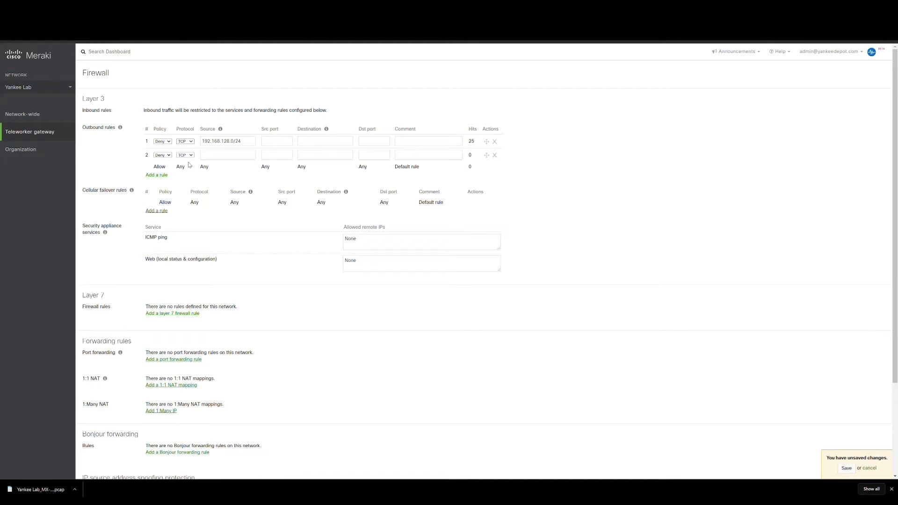
{"action": "left_click", "coordinate": [189, 164]}
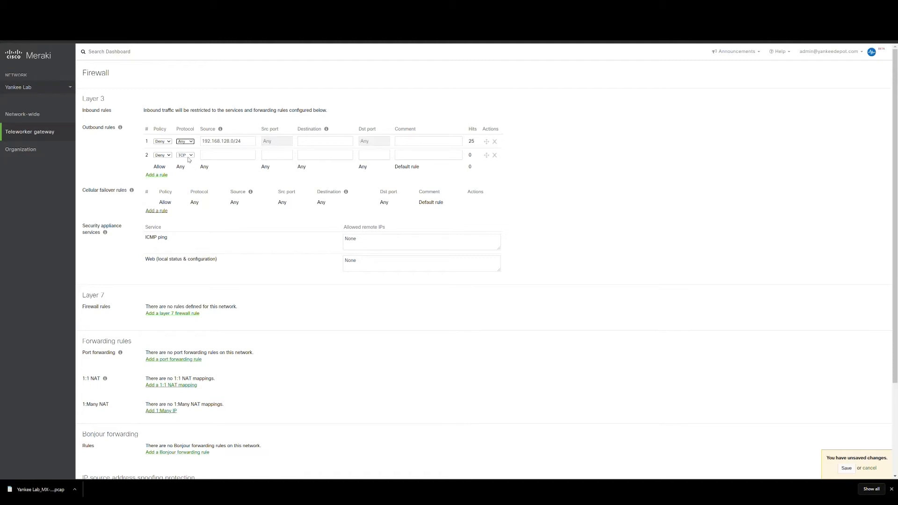
{"action": "left_click", "coordinate": [183, 176]}
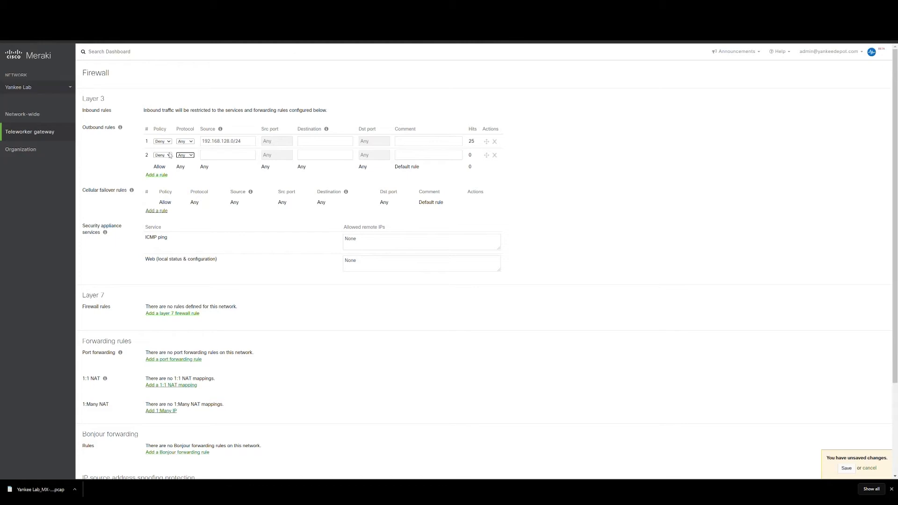
Step: Paste 192.168.128.0/24 as the destination of both Deny rules and as the source of rule 2
{"action": "left_click", "coordinate": [334, 158]}
{"action": "key", "text": "ctrl+v"}
{"action": "left_click", "coordinate": [308, 143]}
{"action": "key", "text": "ctrl+v"}
{"action": "left_click", "coordinate": [240, 155]}
{"action": "key", "text": "ctrl+v"}
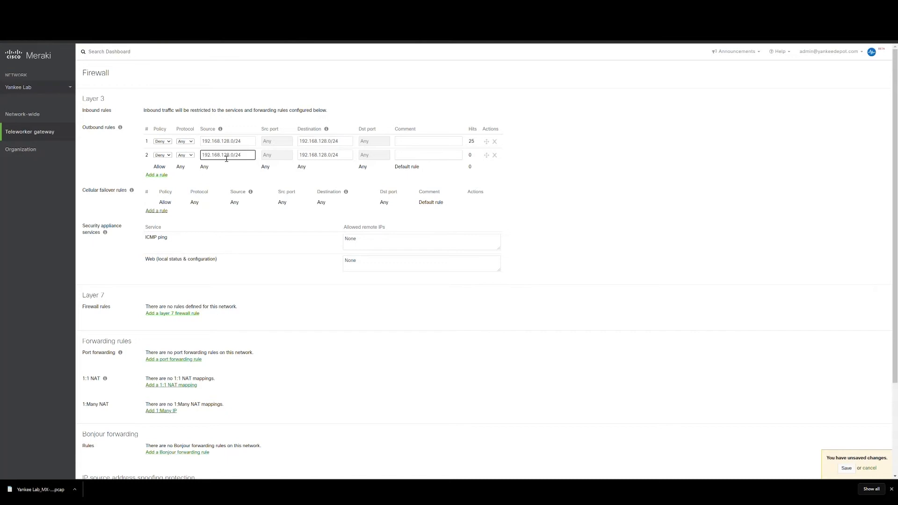
Step: Change the source of outbound rule 2 and the destination of rule 1 to 192.168.2.0/24
{"action": "left_click_drag", "start_coordinate": [221, 158], "coordinate": [229, 158]}
{"action": "type", "text": "2"}
{"action": "left_click", "coordinate": [323, 142]}
{"action": "left_click_drag", "start_coordinate": [328, 143], "coordinate": [319, 143]}
{"action": "type", "text": "2"}
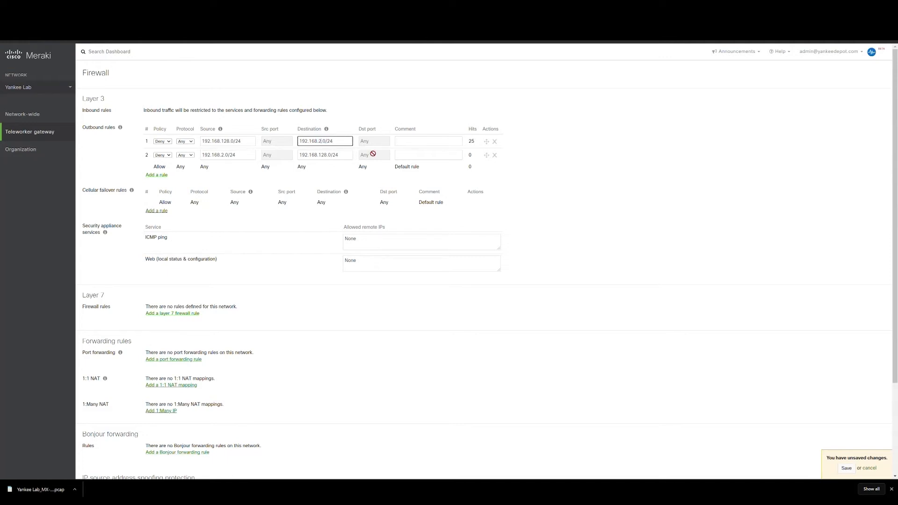
Step: Comment outbound rule 1 as "No yankee to RPM" and rule 2 as "No rpm to Yankee"
{"action": "left_click", "coordinate": [415, 145]}
{"action": "type", "text": "No yanke"}
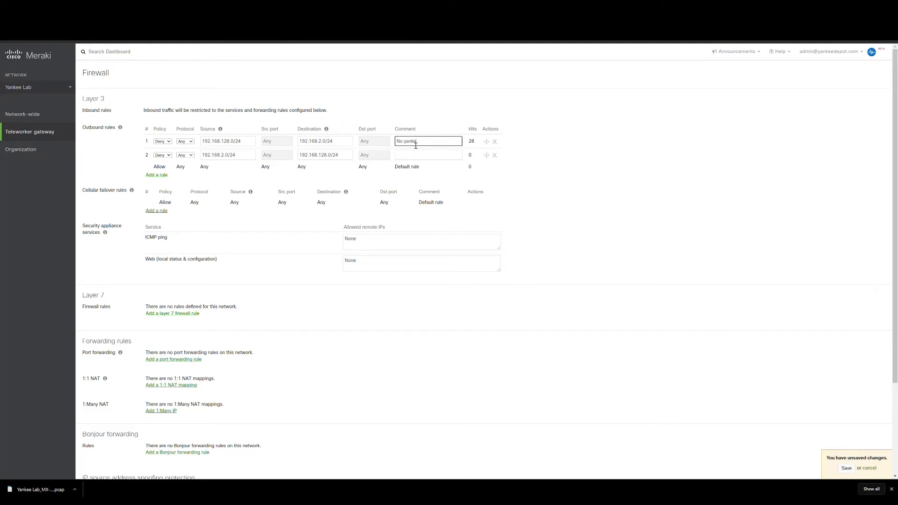
{"action": "type", "text": "e to RPM"}
{"action": "left_click", "coordinate": [443, 157]}
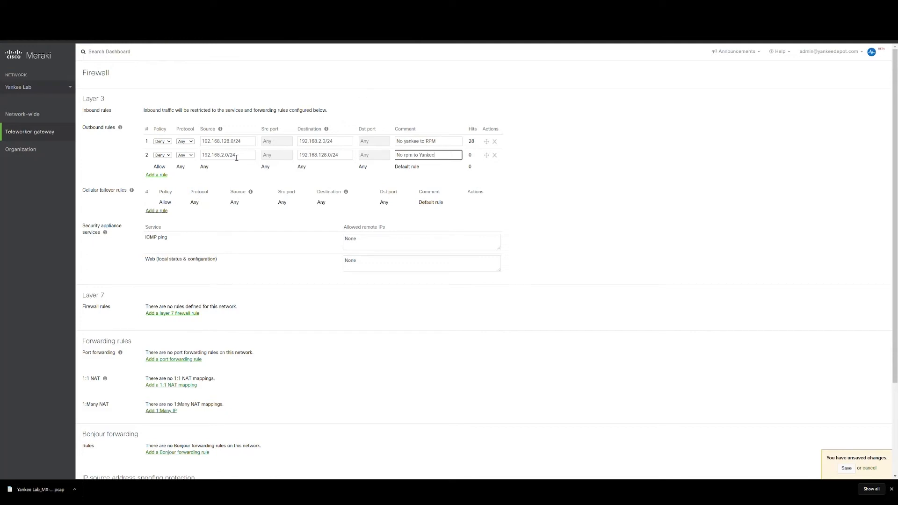
Step: Save the firewall configuration with the two outbound Deny rules
{"action": "left_click", "coordinate": [218, 142]}
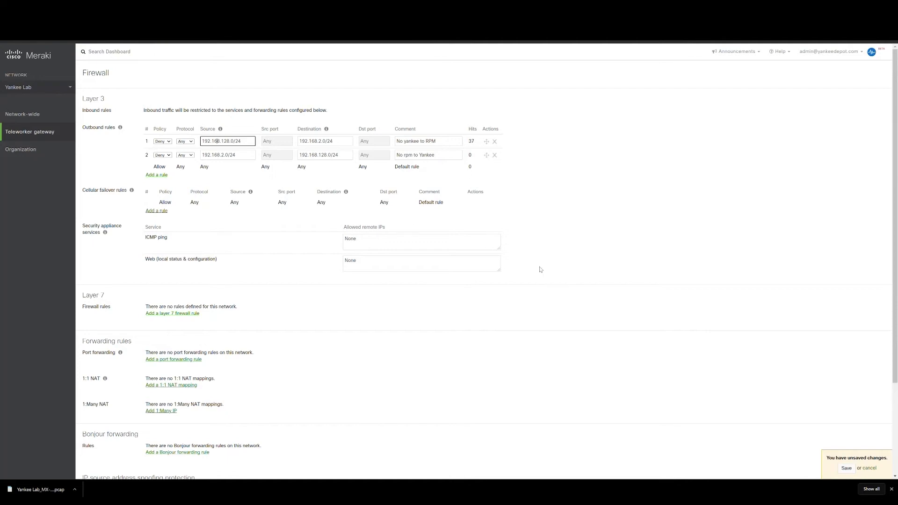
{"action": "left_click", "coordinate": [156, 240]}
{"action": "left_click", "coordinate": [846, 468]}
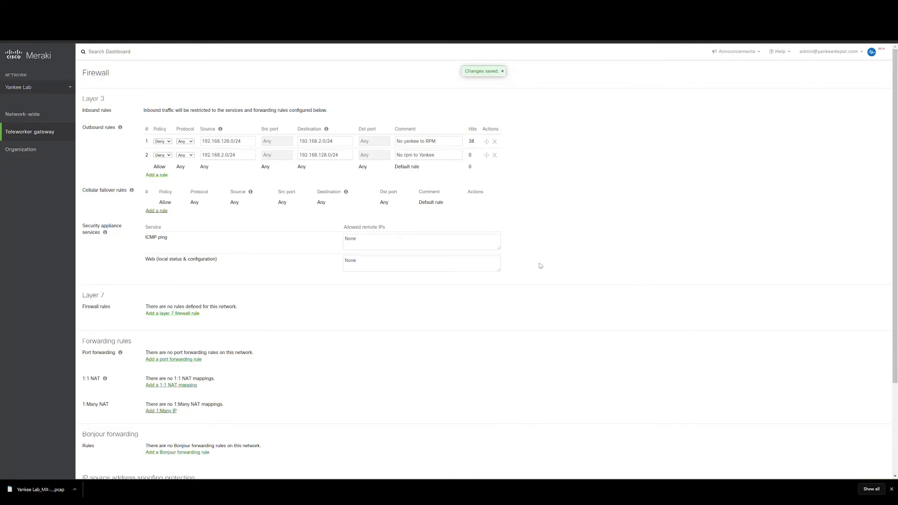
Step: Review the Site-to-site VPN type options and the access control settings for the Yankee VLAN
{"action": "mouse_move", "coordinate": [52, 132]}
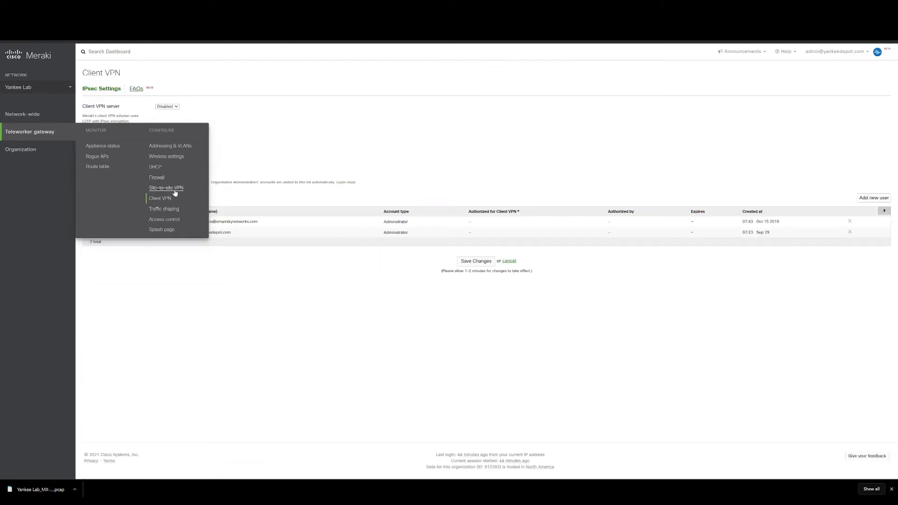
{"action": "left_click", "coordinate": [173, 189]}
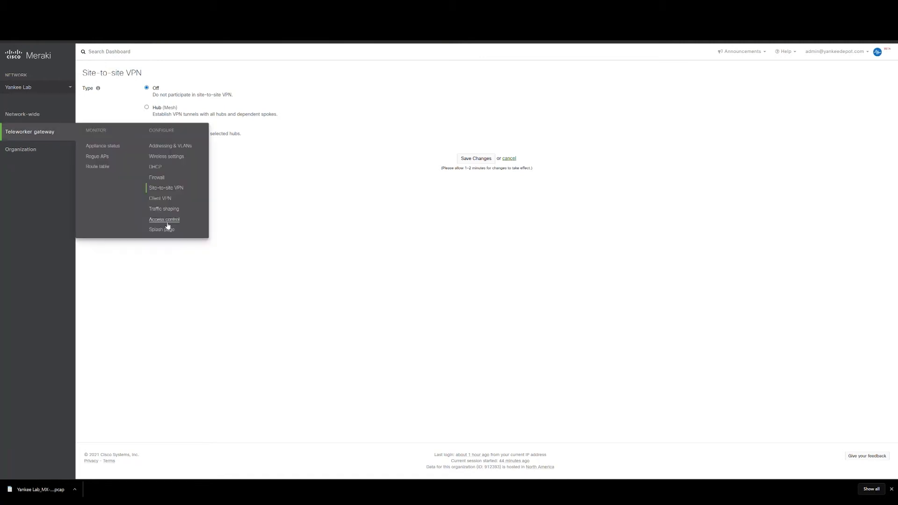
{"action": "left_click", "coordinate": [164, 219]}
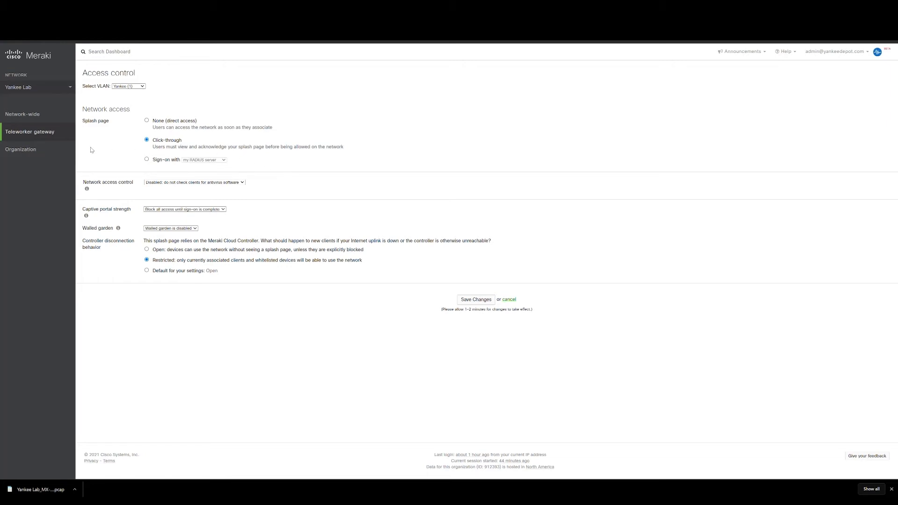
Step: Open the splash page settings for the Yankee VLAN, preview the splash page and close the preview
{"action": "mouse_move", "coordinate": [41, 137]}
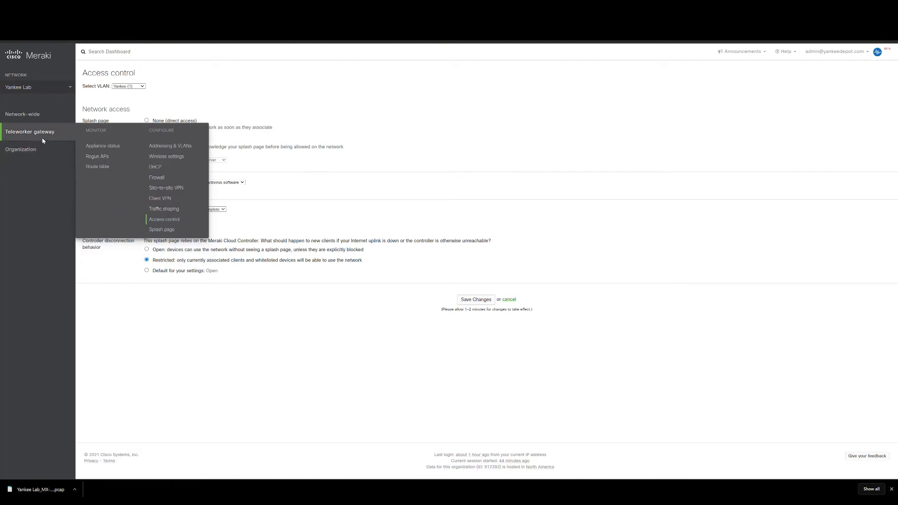
{"action": "left_click", "coordinate": [159, 231]}
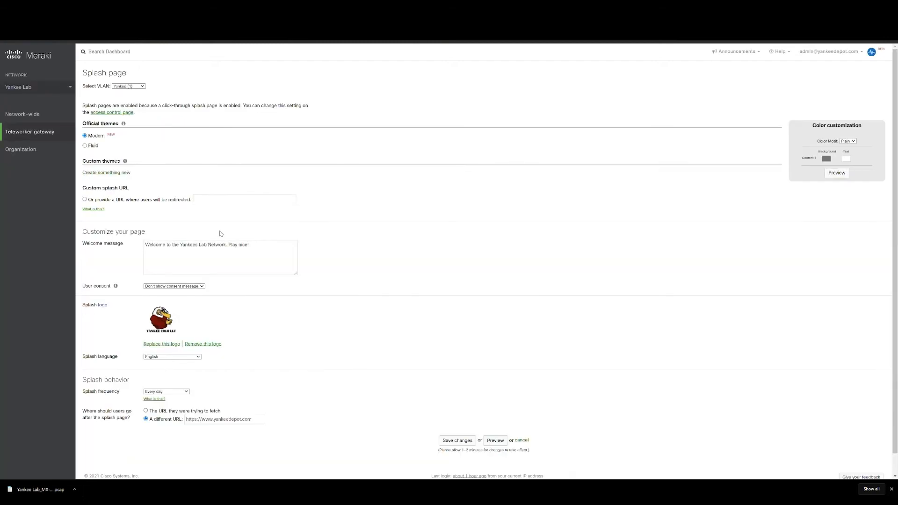
{"action": "left_click", "coordinate": [495, 440]}
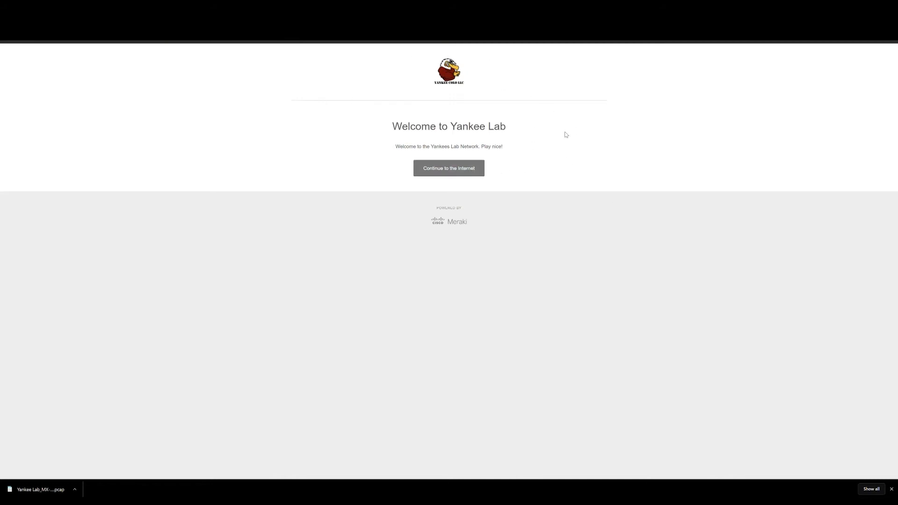
{"action": "key", "text": "ctrl+w"}
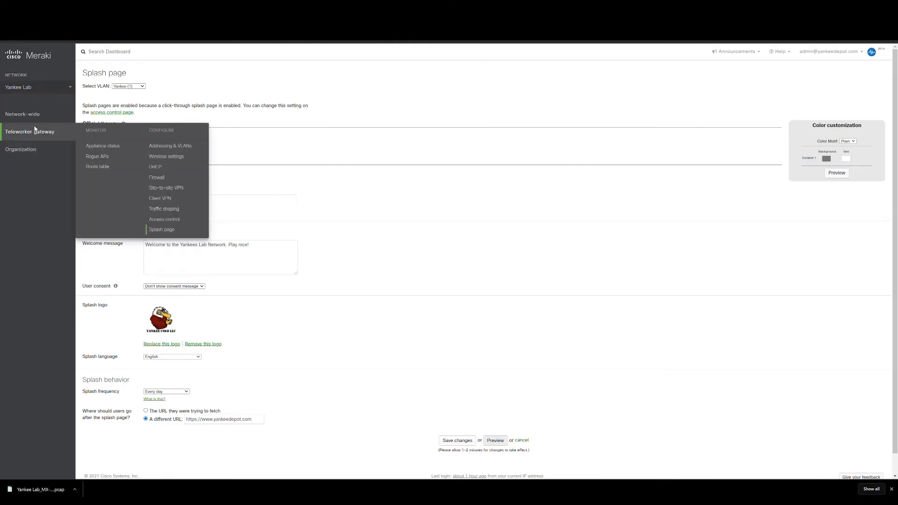
Step: Look over the dashboard's navigation sections and open the teleworker gateway's appliance status page
{"action": "mouse_move", "coordinate": [37, 112]}
{"action": "mouse_move", "coordinate": [52, 135]}
{"action": "mouse_move", "coordinate": [38, 159]}
{"action": "left_click", "coordinate": [102, 145]}
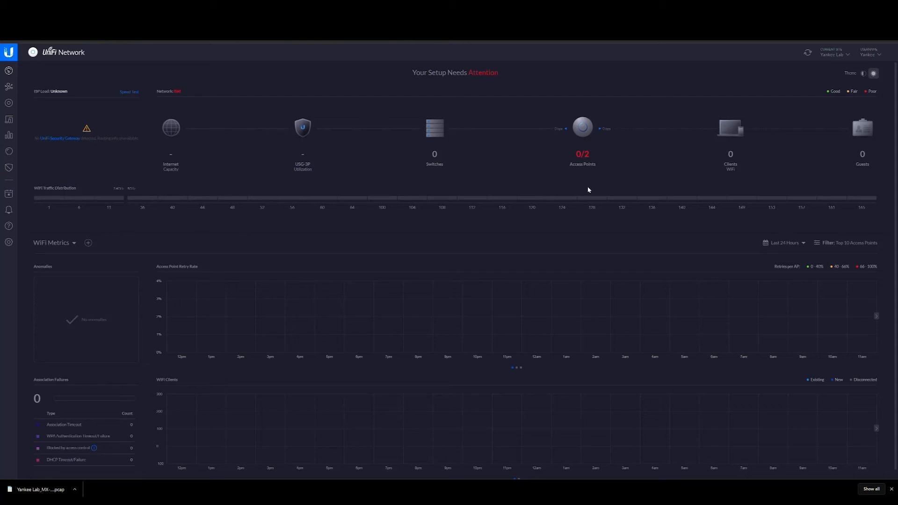
Step: Dismiss the browser's download bar, view the UniFi device list and open the UniFi site settings
{"action": "left_click", "coordinate": [891, 489]}
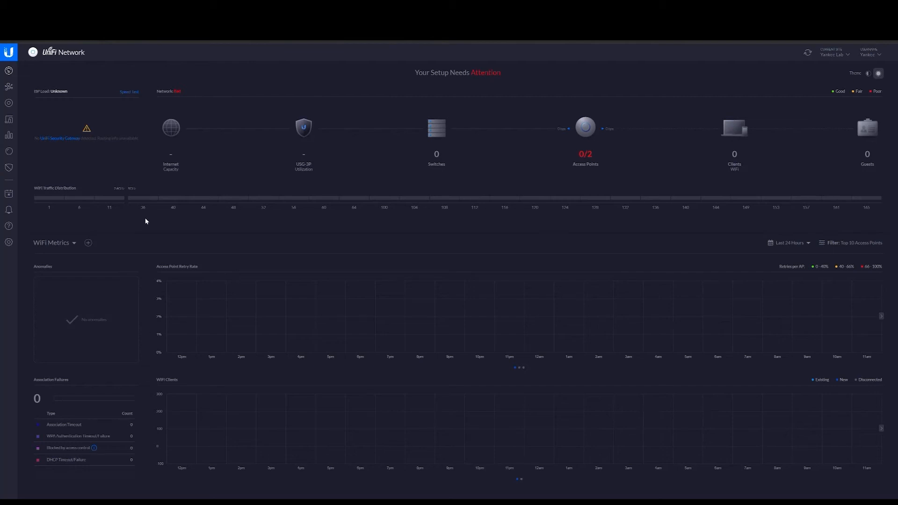
{"action": "left_click", "coordinate": [9, 103]}
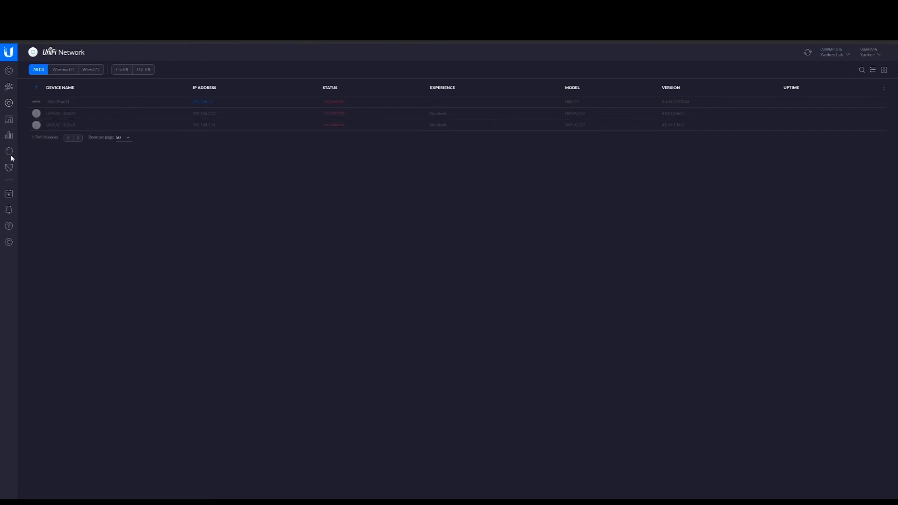
{"action": "left_click", "coordinate": [13, 243]}
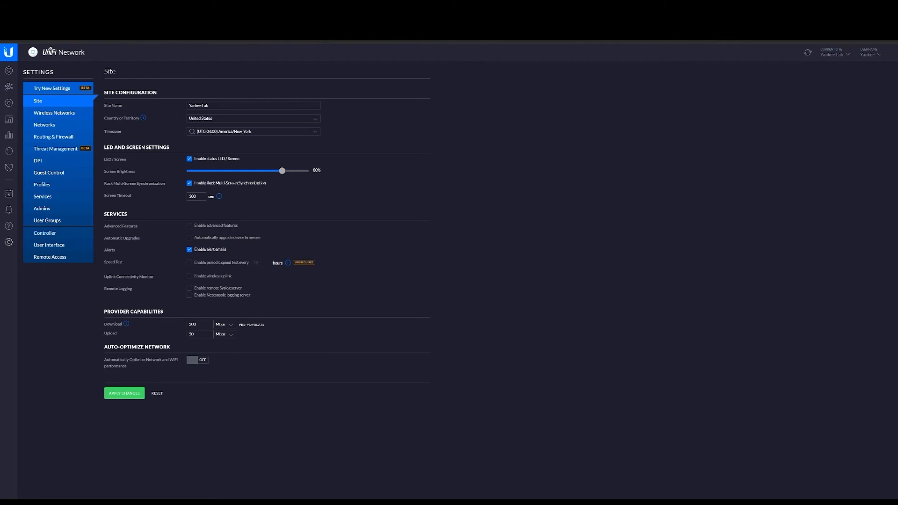
Step: Look over the wireless networks and networks lists, and view the LAN network's settings without changing them
{"action": "left_click", "coordinate": [70, 114]}
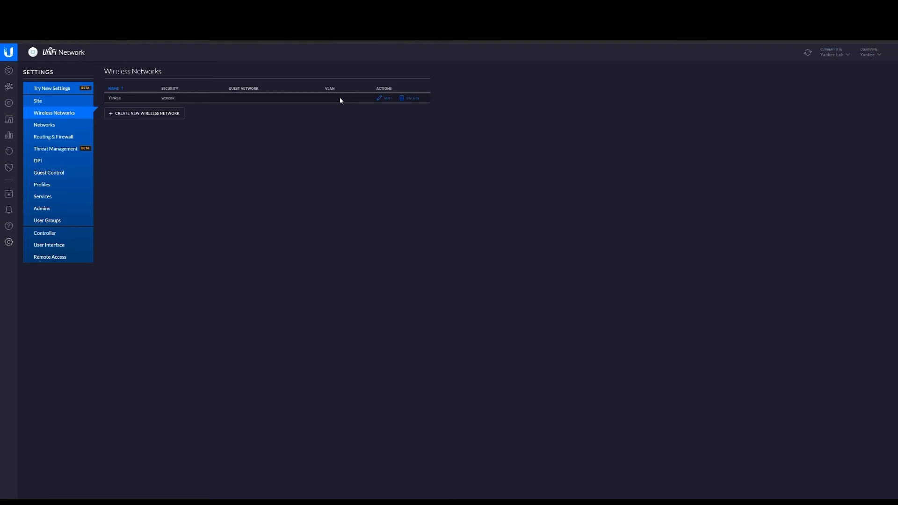
{"action": "left_click", "coordinate": [59, 125]}
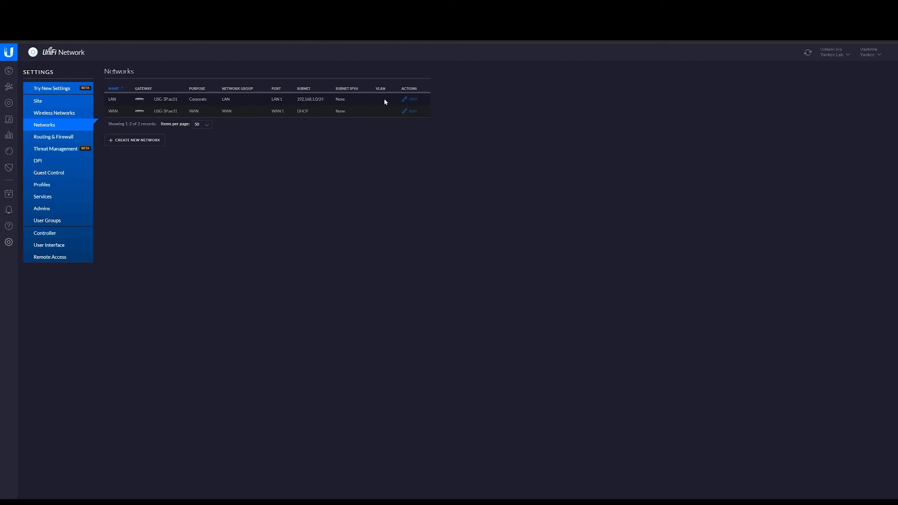
{"action": "left_click", "coordinate": [415, 100]}
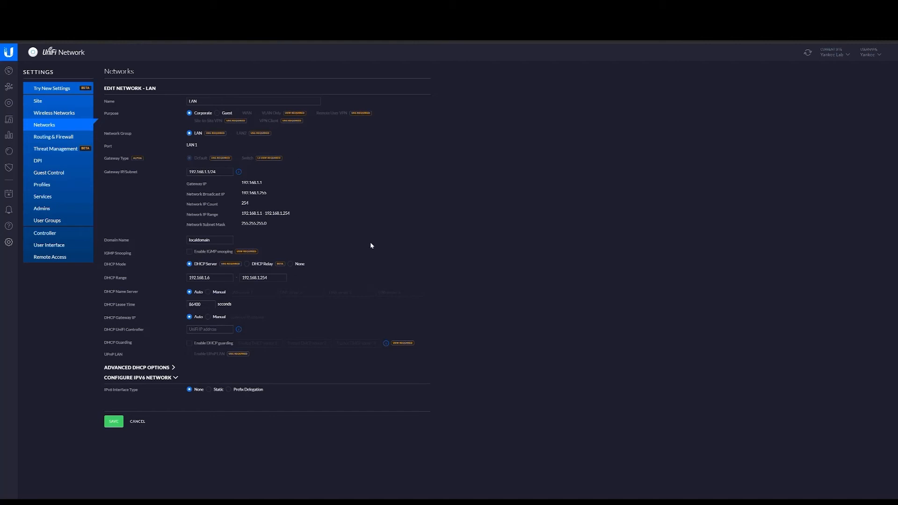
{"action": "left_click", "coordinate": [138, 422]}
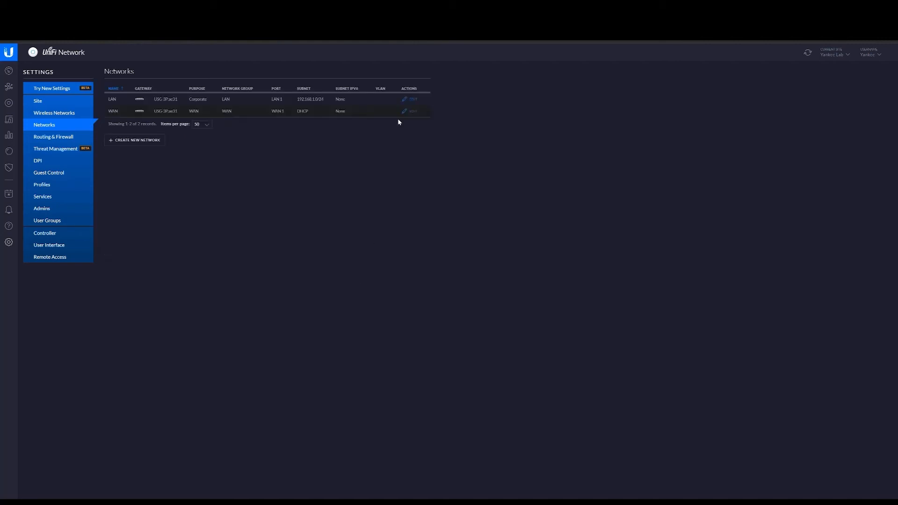
Step: Start a new corporate network named Red Panda with VLAN 2 and gateway/subnet 192.168.2.1/24
{"action": "left_click", "coordinate": [148, 144]}
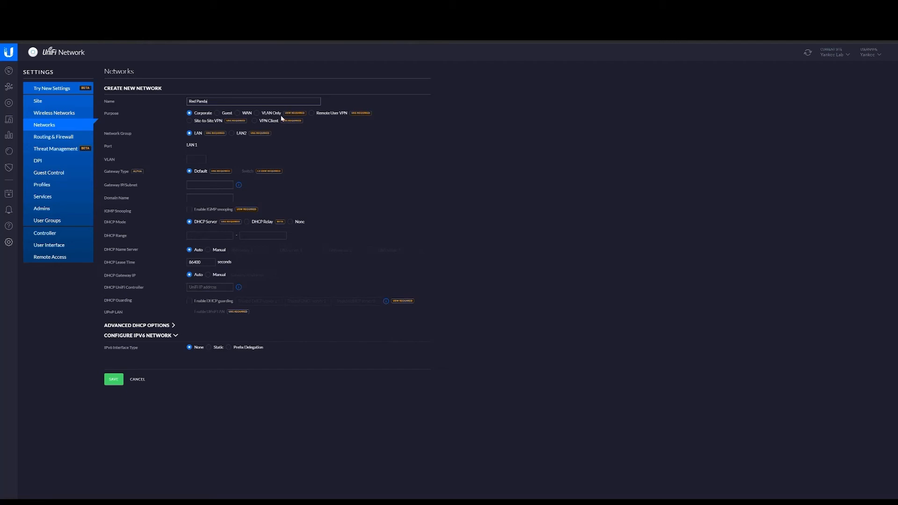
{"action": "mouse_move", "coordinate": [288, 117]}
{"action": "type", "text": "24"}
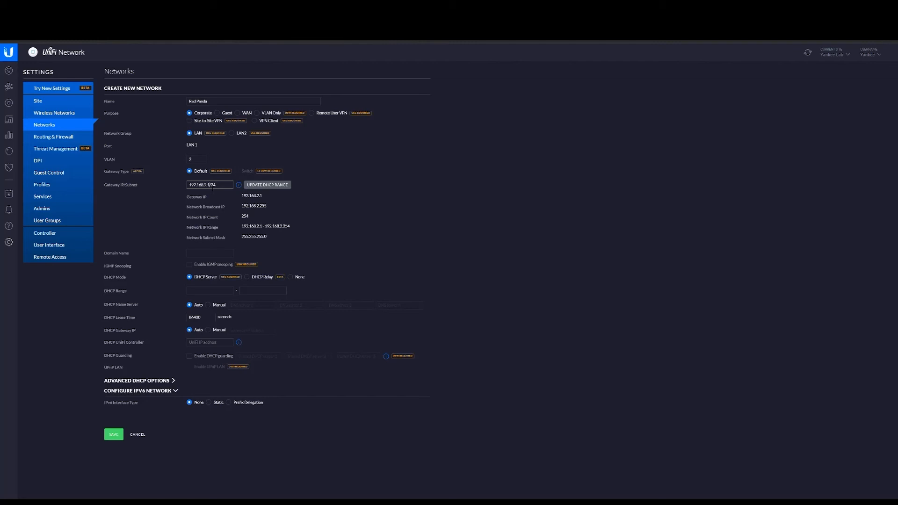
{"action": "left_click_drag", "start_coordinate": [212, 187], "coordinate": [211, 188]}
{"action": "type", "text": "100"}
{"action": "left_click_drag", "start_coordinate": [261, 196], "coordinate": [267, 197]}
{"action": "left_click", "coordinate": [258, 230]}
{"action": "left_click", "coordinate": [217, 189]}
{"action": "key", "text": "BackSpace"}
{"action": "key", "text": "BackSpace"}
Step: Generate Red Panda's DHCP range from its subnet, adjust it to 192.168.2.100 - 192.168.2.200, and save the network
{"action": "left_click", "coordinate": [272, 187]}
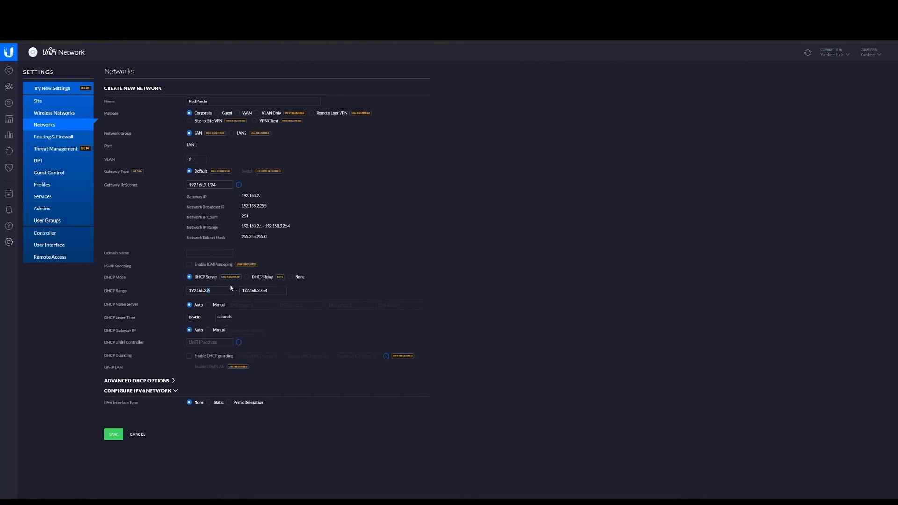
{"action": "type", "text": "100"}
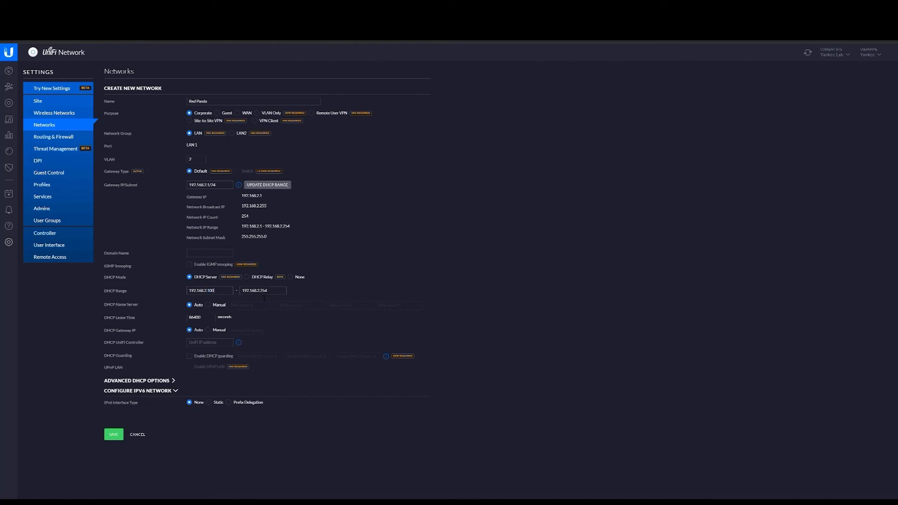
{"action": "left_click_drag", "start_coordinate": [262, 292], "coordinate": [280, 292]}
{"action": "left_click", "coordinate": [275, 294]}
{"action": "type", "text": "200"}
{"action": "left_click", "coordinate": [114, 434]}
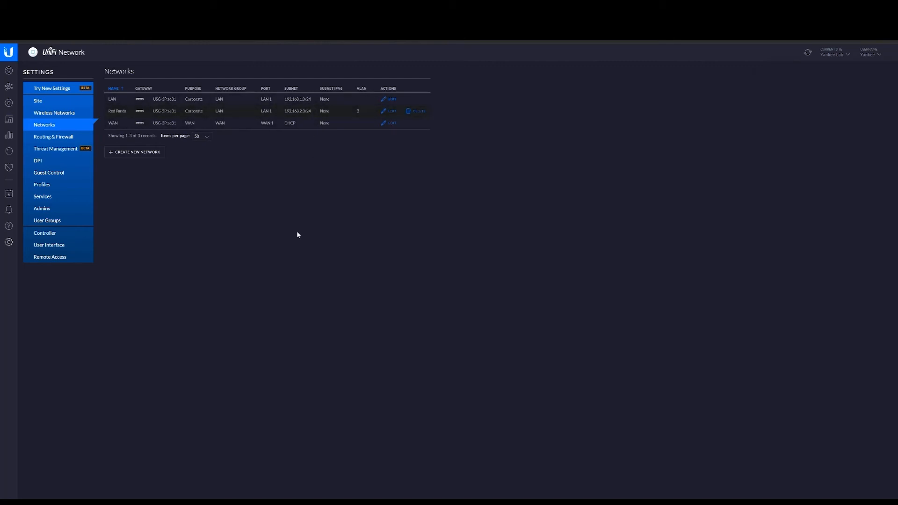
Step: Start a new IPv4 firewall rule named RPM in the WAN In rule set
{"action": "left_click", "coordinate": [73, 142]}
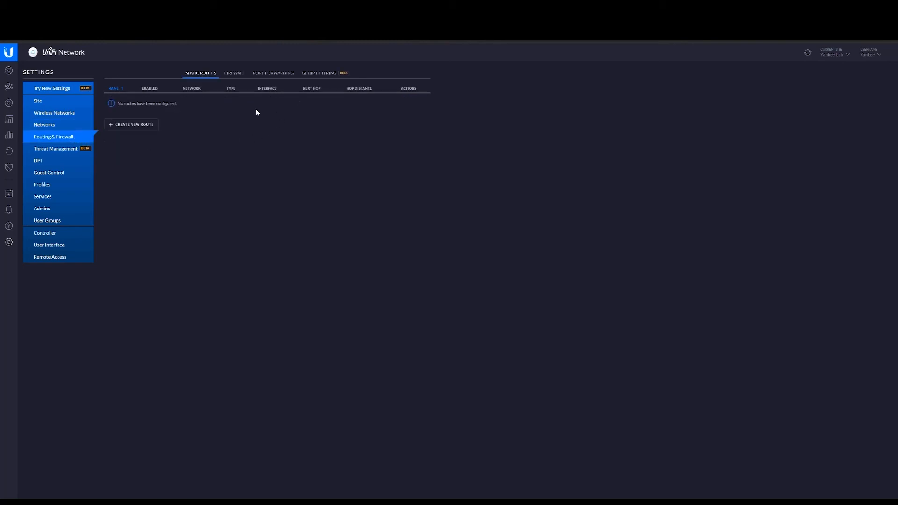
{"action": "left_click", "coordinate": [238, 73]}
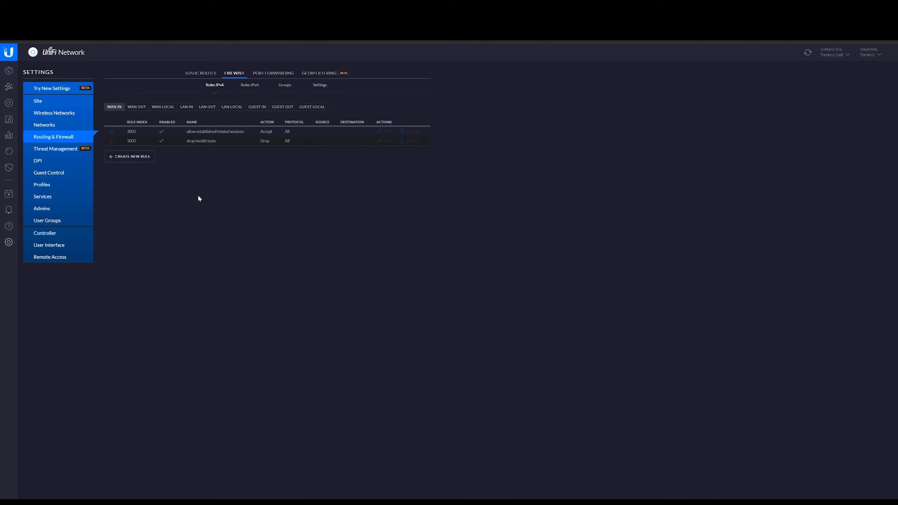
{"action": "left_click", "coordinate": [133, 156]}
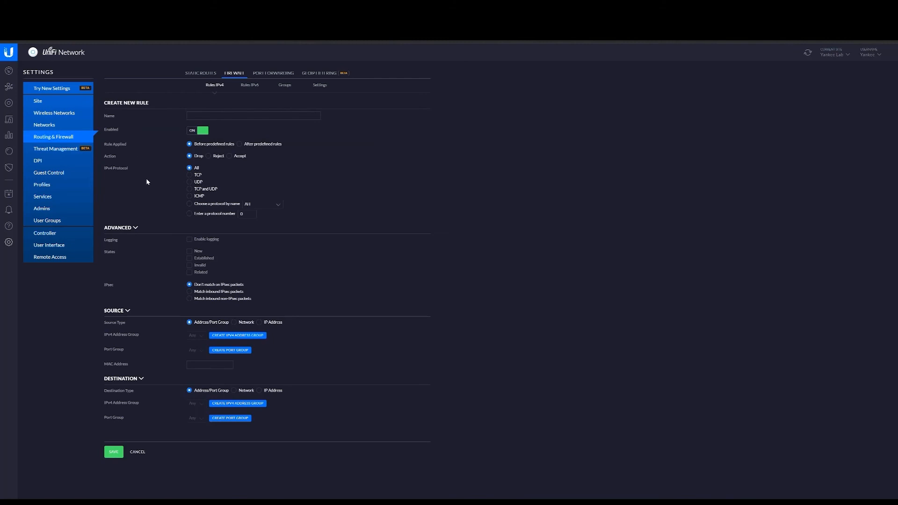
{"action": "left_click", "coordinate": [200, 117]}
{"action": "type", "text": "RF"}
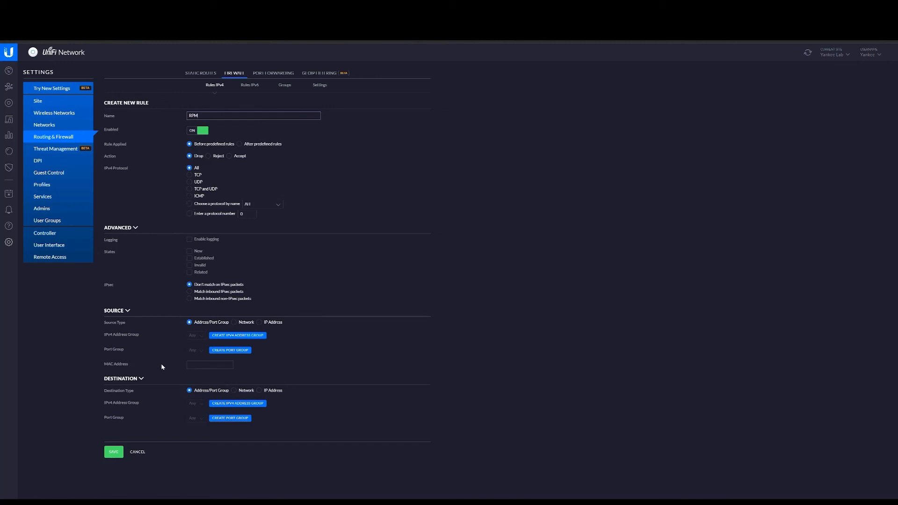
Step: Set the RPM rule's source network to LAN and destination network to Red Panda, enable logging, and save the rule
{"action": "left_click", "coordinate": [236, 323]}
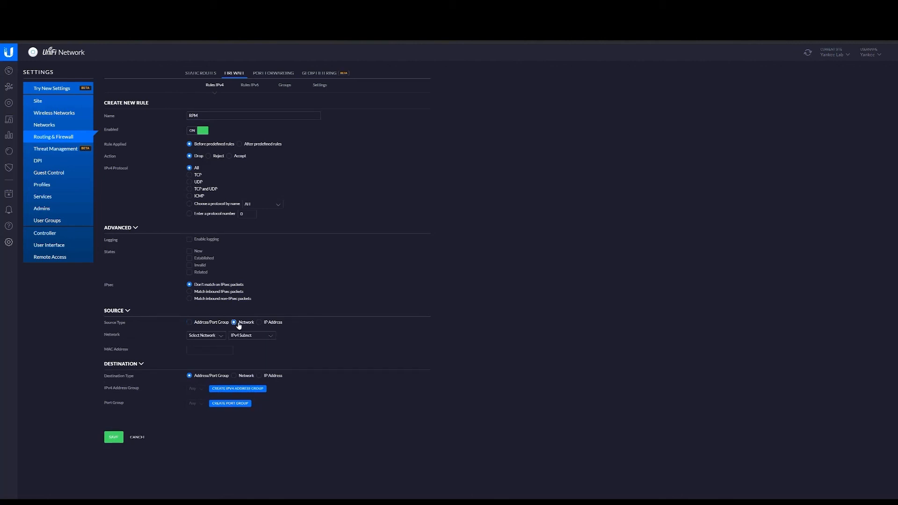
{"action": "left_click", "coordinate": [223, 339]}
{"action": "left_click", "coordinate": [246, 376]}
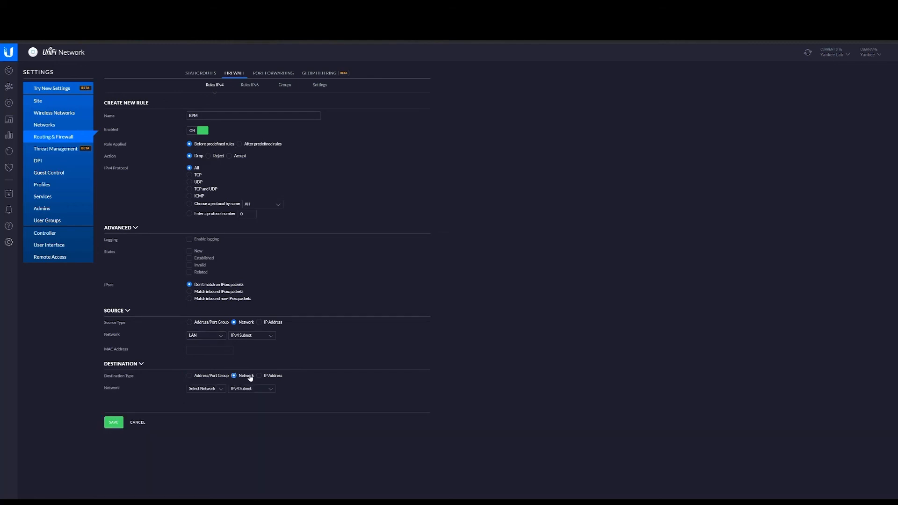
{"action": "left_click", "coordinate": [201, 407]}
{"action": "left_click", "coordinate": [194, 241]}
{"action": "left_click", "coordinate": [113, 422]}
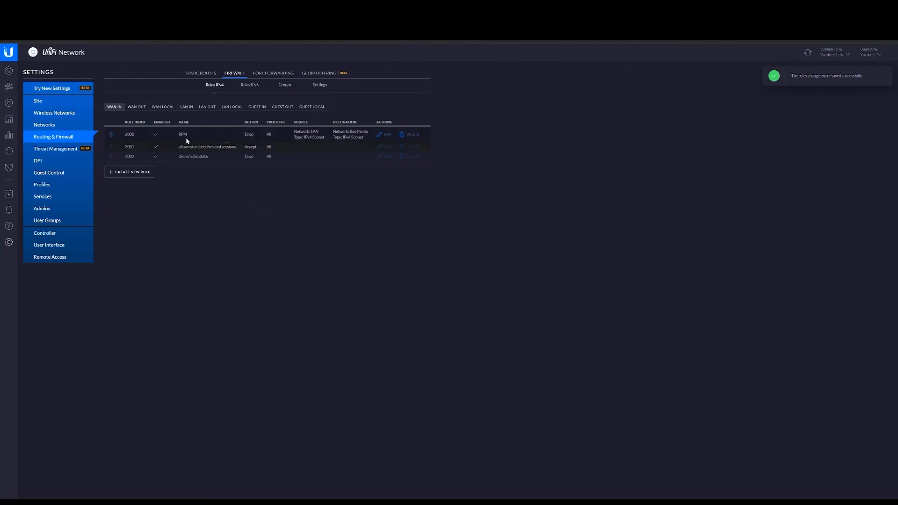
Step: Check the LAN Local, LAN Out and LAN In rule sets, and delete the RPM rule from WAN In
{"action": "left_click", "coordinate": [232, 108]}
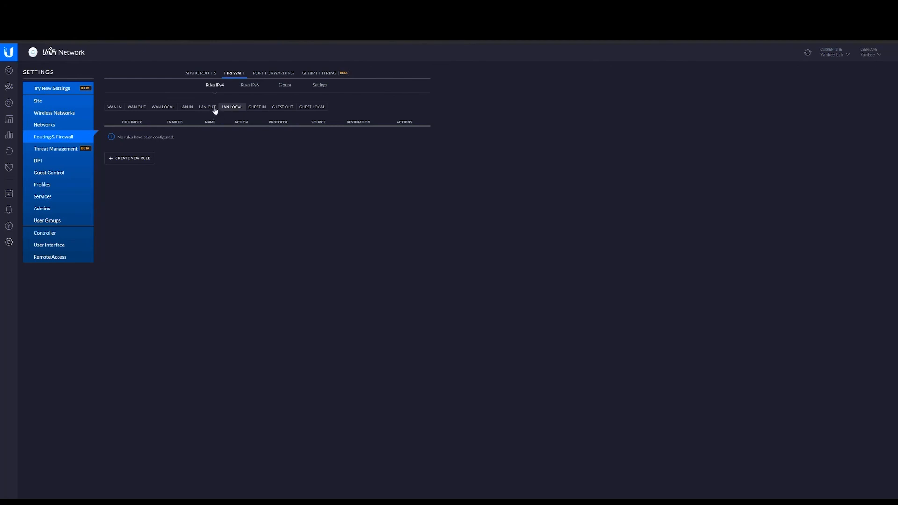
{"action": "left_click", "coordinate": [213, 110]}
{"action": "left_click", "coordinate": [193, 107]}
{"action": "left_click", "coordinate": [227, 107]}
{"action": "left_click", "coordinate": [117, 107]}
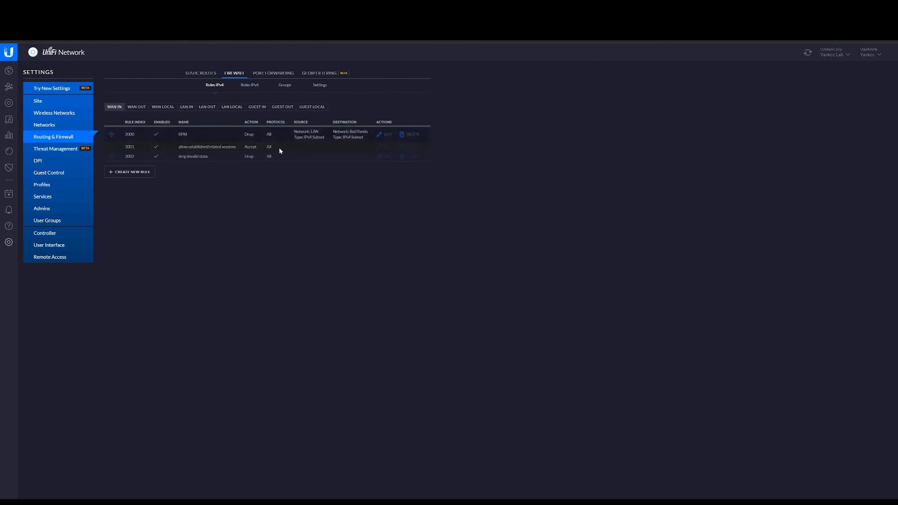
{"action": "left_click", "coordinate": [414, 135]}
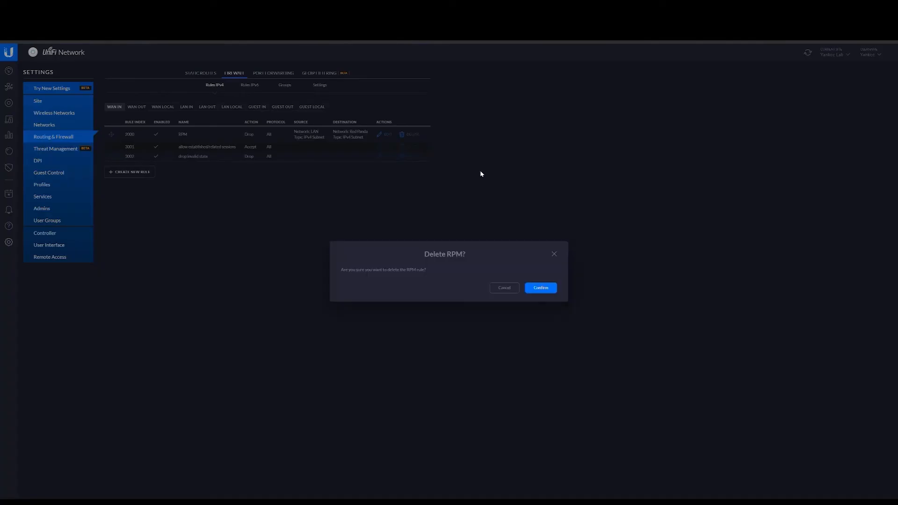
{"action": "left_click", "coordinate": [528, 286]}
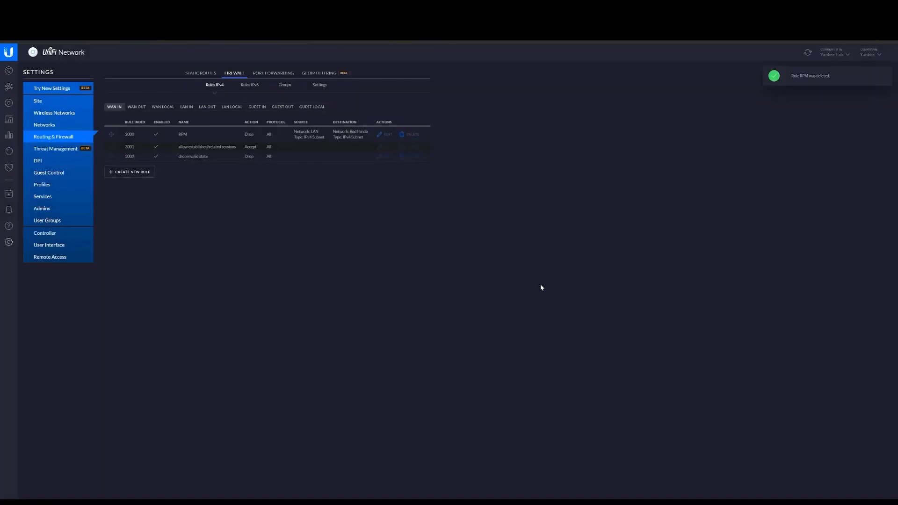
Step: Create a LAN Local firewall rule named RPM that rejects traffic from the LAN network to the Red Panda network, with logging enabled
{"action": "left_click", "coordinate": [227, 108]}
{"action": "left_click", "coordinate": [134, 158]}
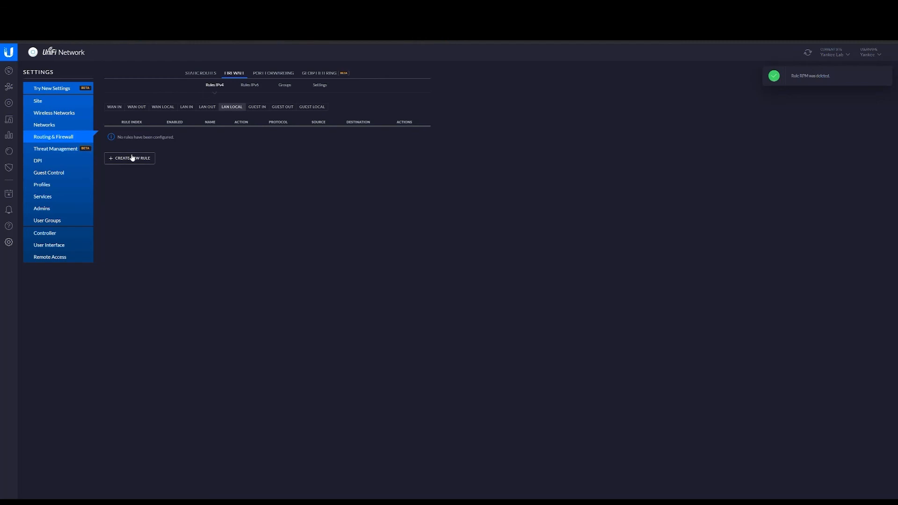
{"action": "left_click", "coordinate": [203, 115]}
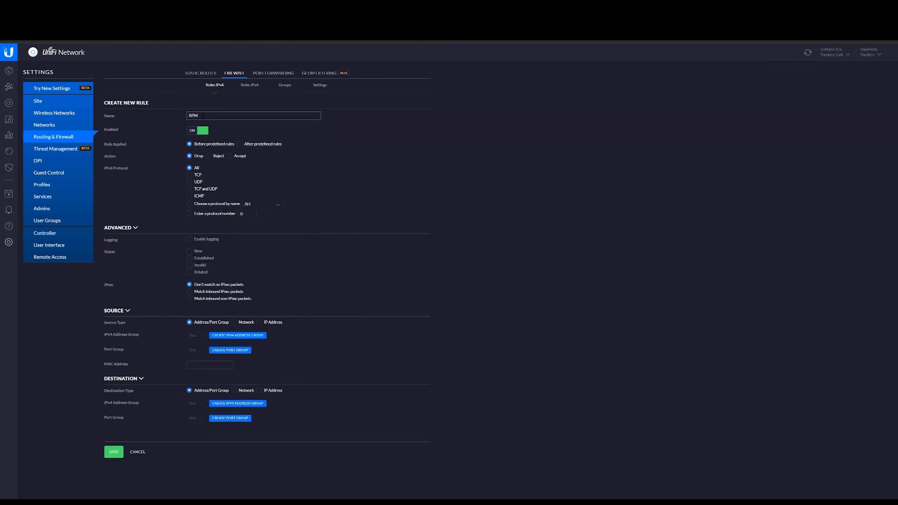
{"action": "left_click", "coordinate": [216, 158]}
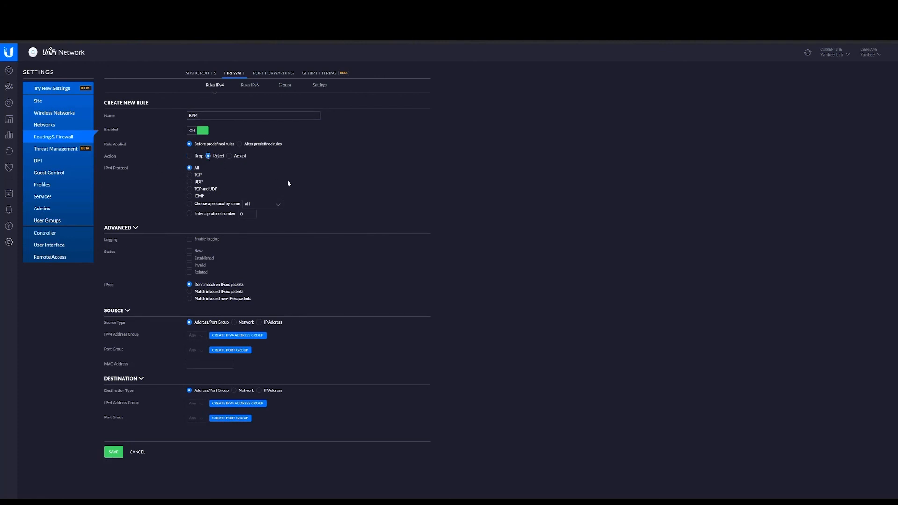
{"action": "left_click", "coordinate": [191, 240]}
{"action": "left_click", "coordinate": [234, 323]}
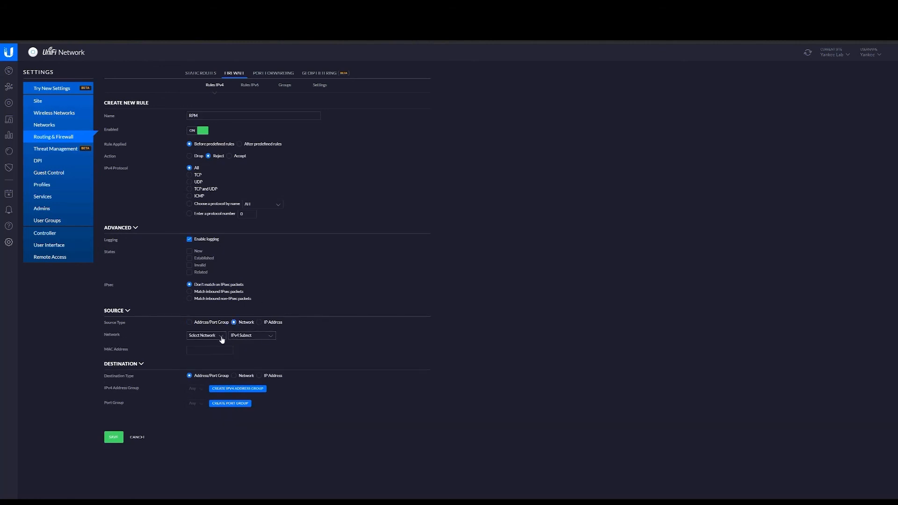
{"action": "left_click", "coordinate": [234, 376]}
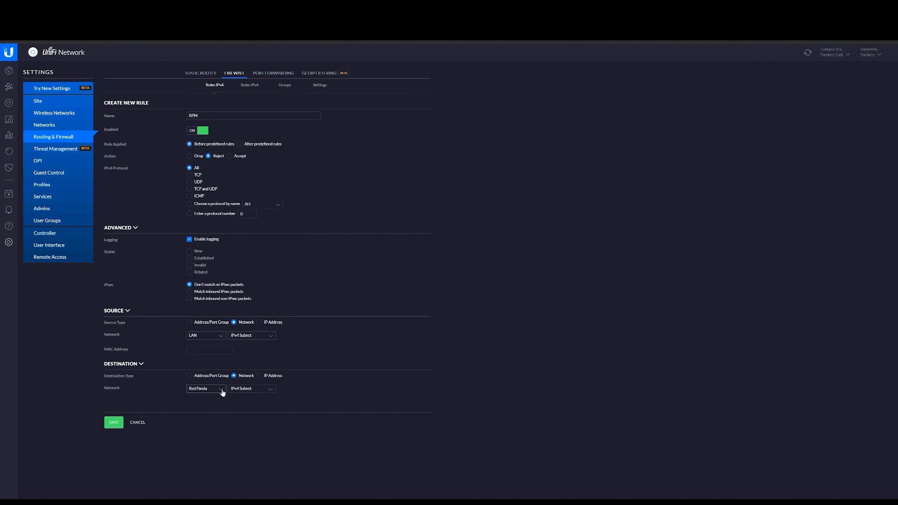
{"action": "left_click", "coordinate": [113, 423]}
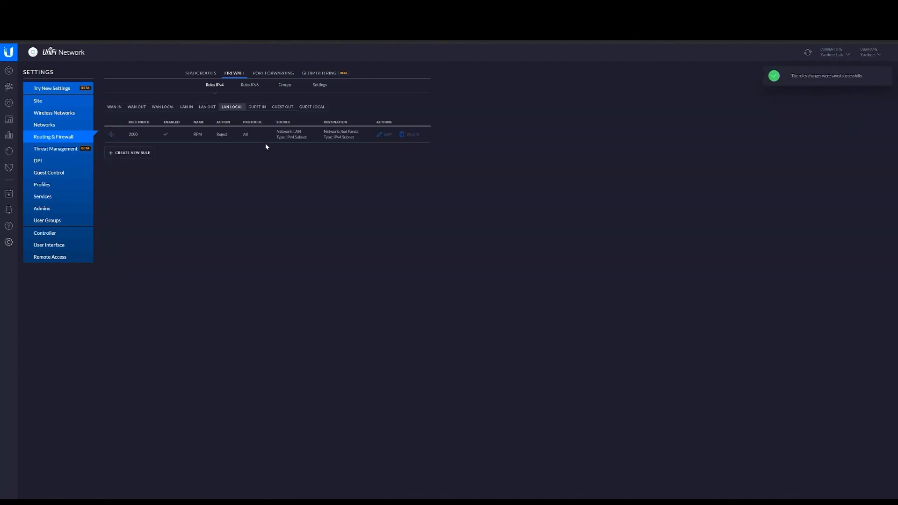
Step: Create a second LAN Local rule named Yankee that rejects traffic from the Red Panda network to the LAN network, with logging enabled
{"action": "left_click", "coordinate": [137, 154]}
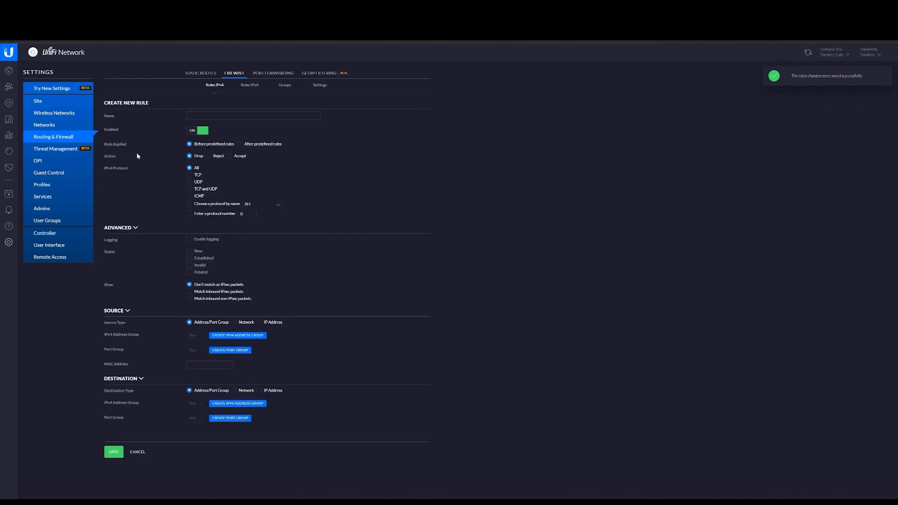
{"action": "left_click", "coordinate": [223, 120]}
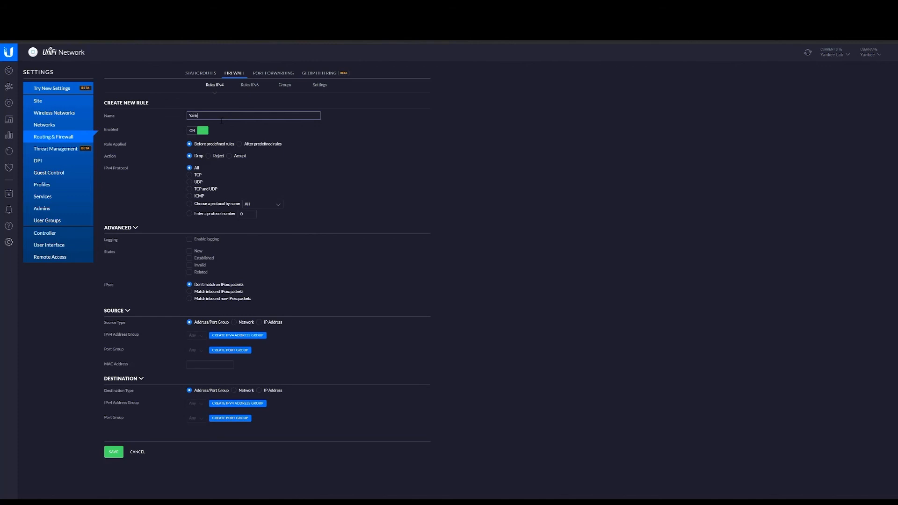
{"action": "left_click", "coordinate": [208, 156]}
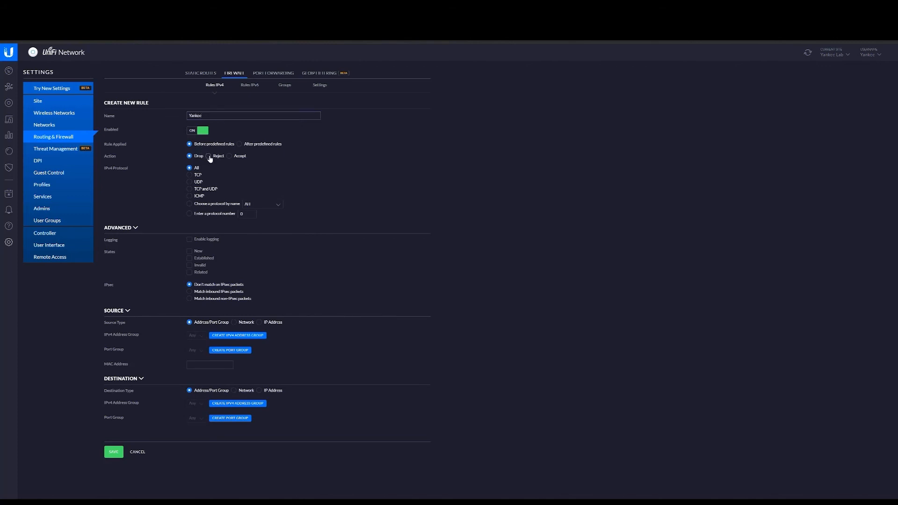
{"action": "left_click", "coordinate": [210, 240]}
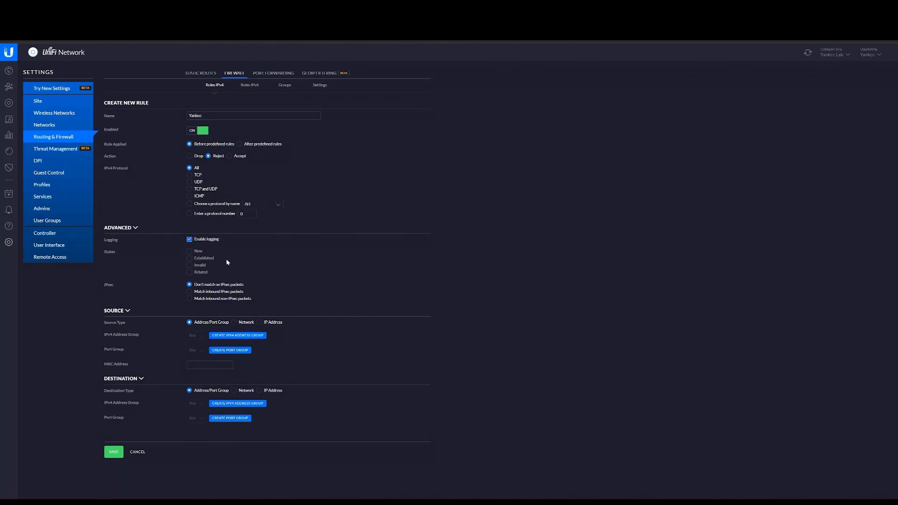
{"action": "left_click", "coordinate": [246, 322]}
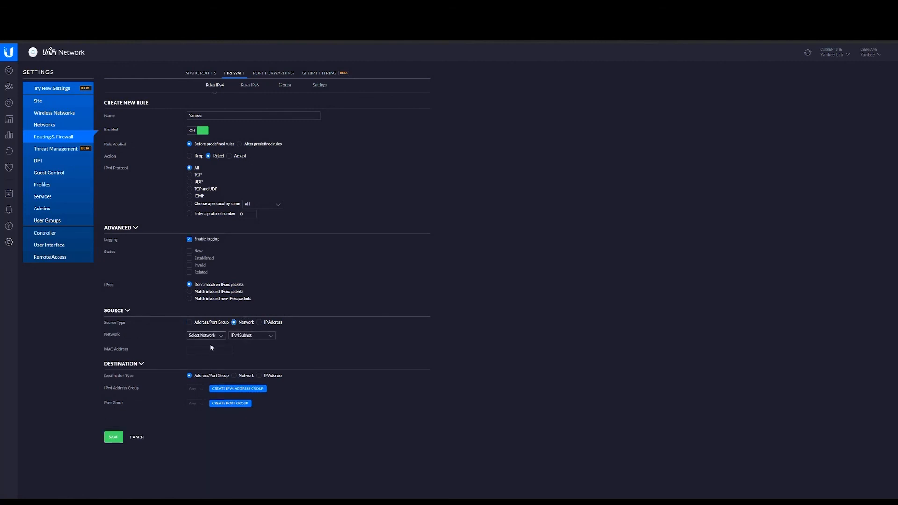
{"action": "left_click", "coordinate": [205, 356]}
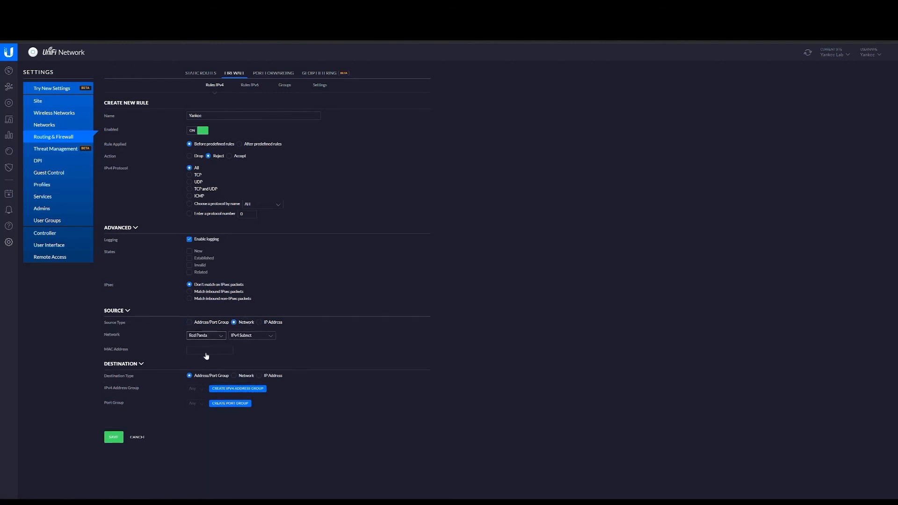
{"action": "left_click", "coordinate": [237, 375]}
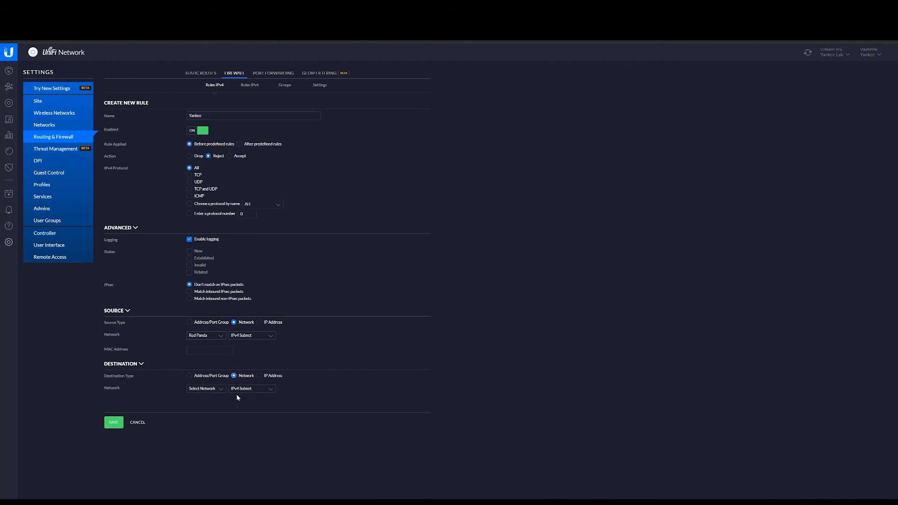
{"action": "left_click", "coordinate": [196, 403]}
{"action": "left_click", "coordinate": [106, 425]}
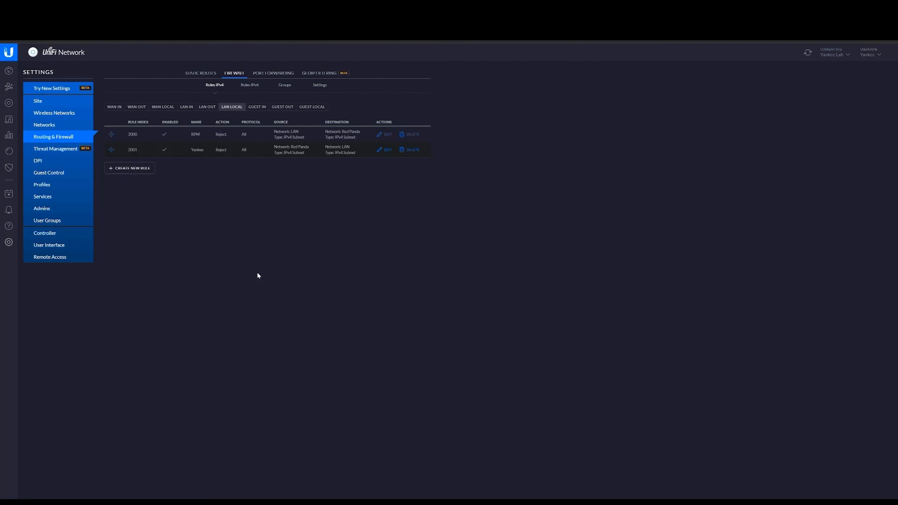
Step: View the UniFi device list and the network dashboard
{"action": "left_click", "coordinate": [9, 103]}
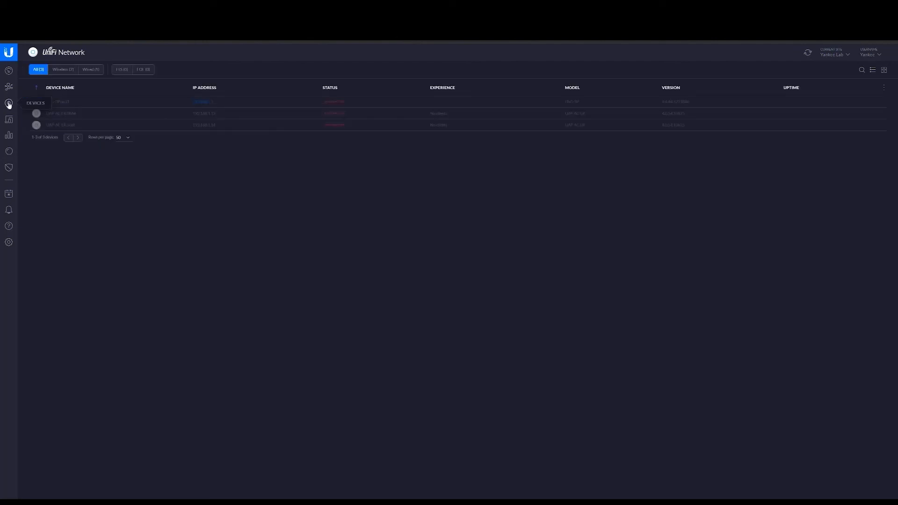
{"action": "left_click", "coordinate": [9, 71]}
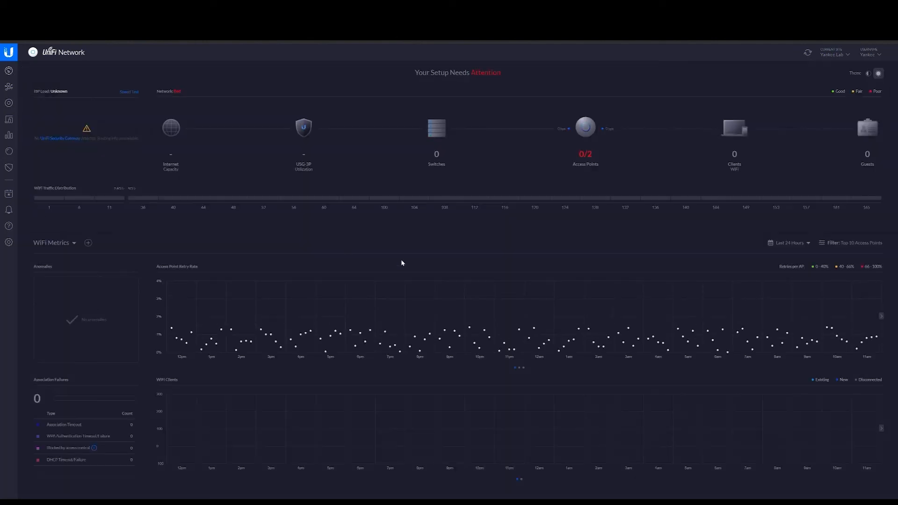